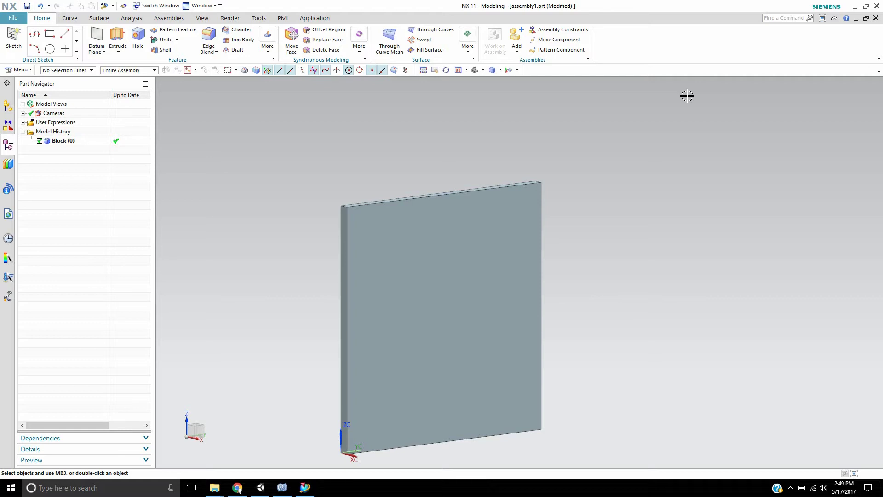
Start a threaded hole on the plate's large face and place its sketch point near the upper-left corner
{"action": "middle_click_drag", "start_coordinate": [580, 440], "coordinate": [559, 394]}
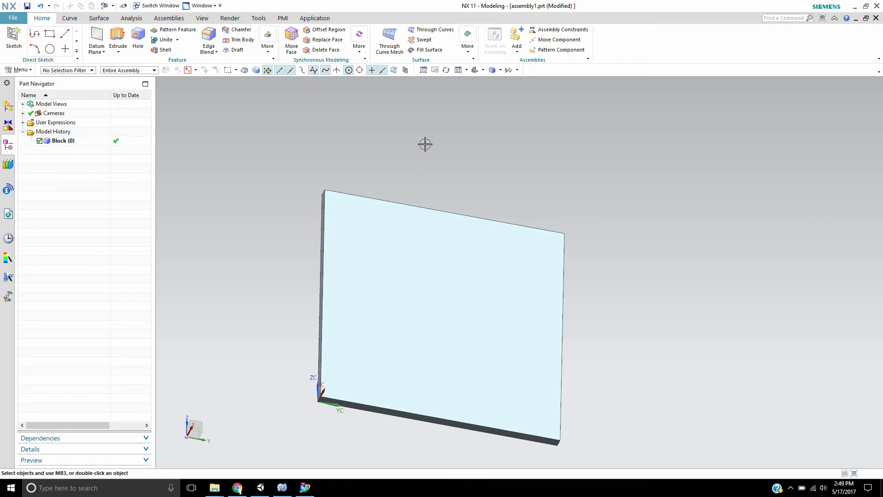
{"action": "mouse_move", "coordinate": [426, 142]}
{"action": "middle_mouse_down"}
{"action": "mouse_move", "coordinate": [362, 165]}
{"action": "mouse_move", "coordinate": [384, 118]}
{"action": "mouse_move", "coordinate": [430, 136]}
{"action": "mouse_move", "coordinate": [447, 111]}
{"action": "mouse_move", "coordinate": [423, 126]}
{"action": "middle_mouse_up"}
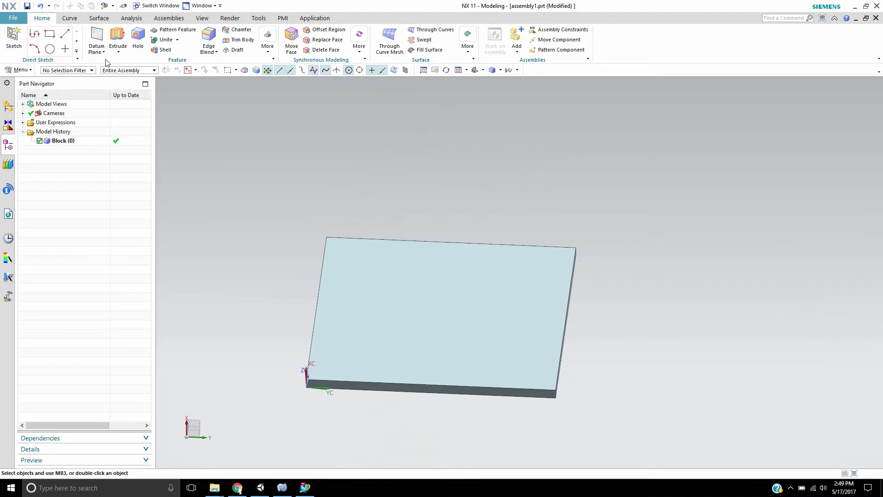
{"action": "left_click", "coordinate": [138, 45]}
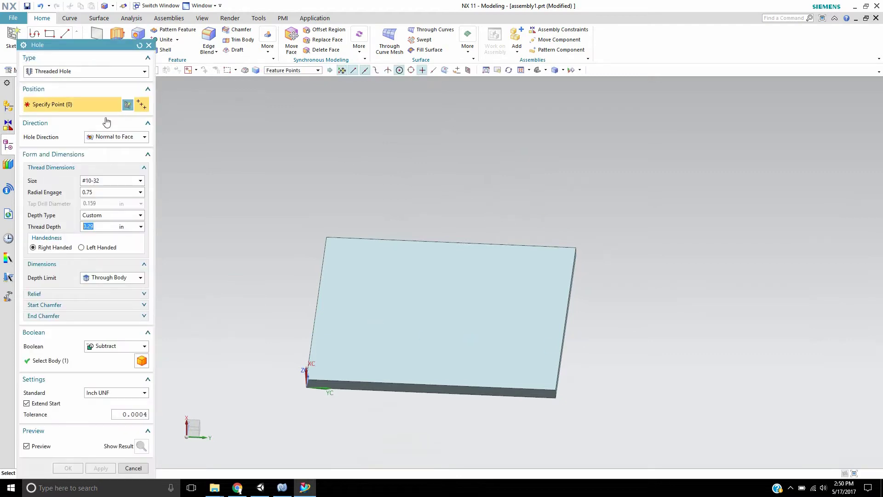
{"action": "left_click", "coordinate": [360, 299]}
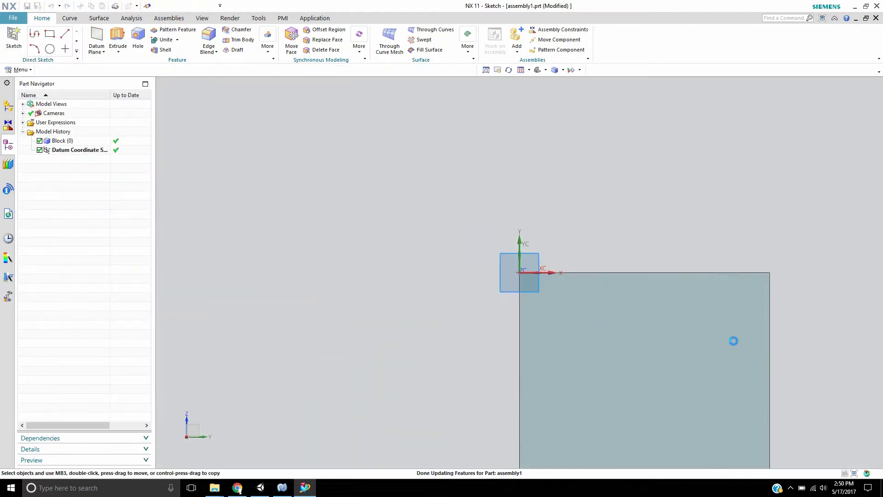
{"action": "mouse_move", "coordinate": [775, 389]}
{"action": "middle_mouse_down", "text": "shift"}
{"action": "mouse_move", "coordinate": [750, 378]}
{"action": "mouse_move", "coordinate": [624, 270]}
{"action": "mouse_move", "coordinate": [619, 275]}
{"action": "middle_mouse_up", "text": "shift"}
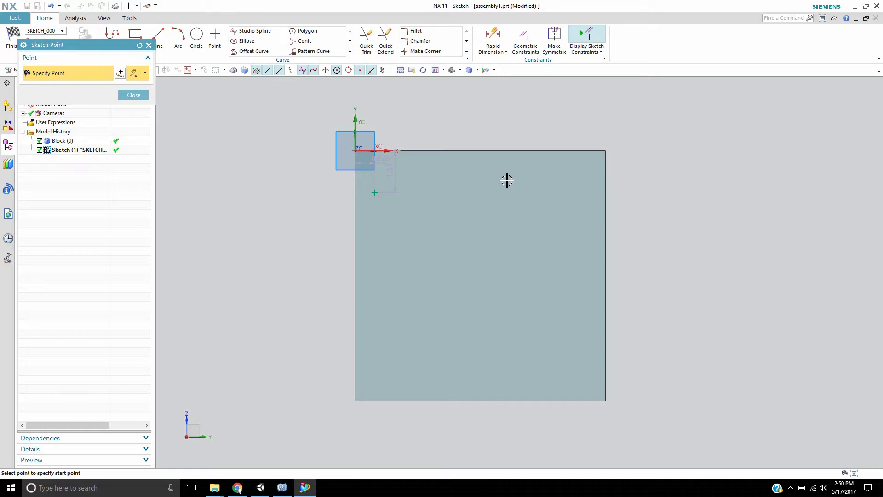
{"action": "left_click", "coordinate": [377, 194]}
{"action": "left_click", "coordinate": [133, 94]}
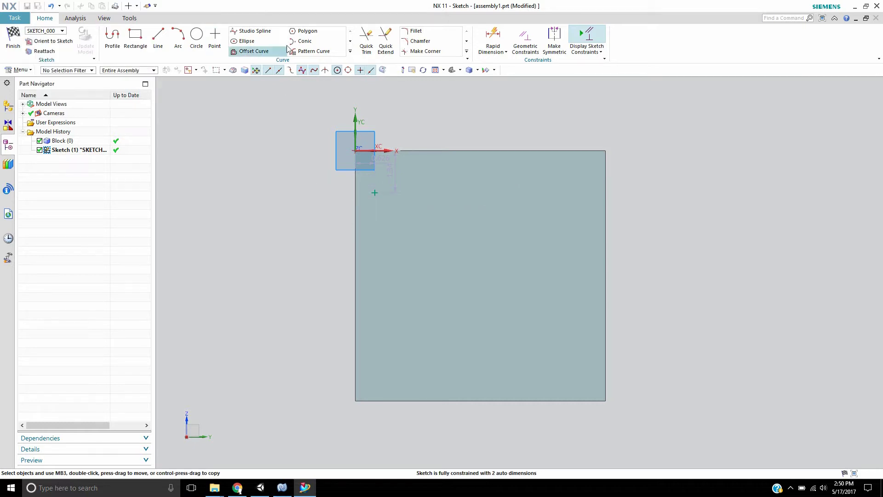
Try to dimension the hole point from the plate's upper edge with a reference dimension
{"action": "left_click", "coordinate": [493, 39]}
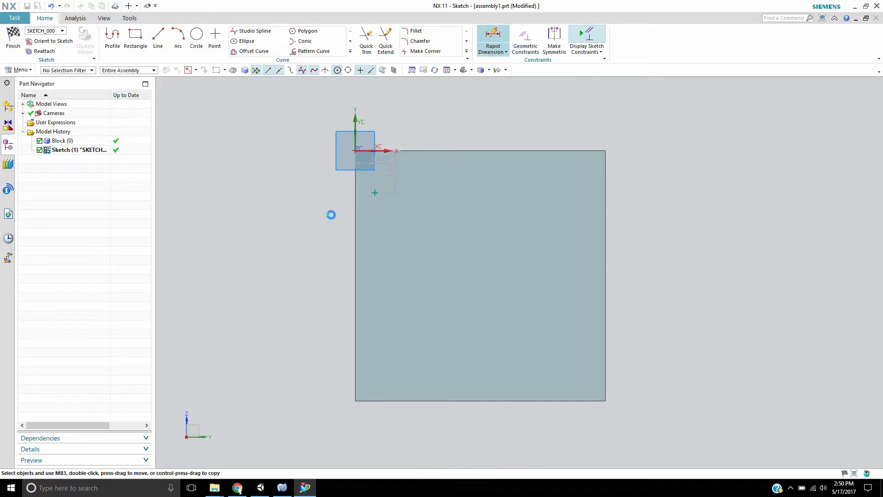
{"action": "left_click", "coordinate": [375, 192]}
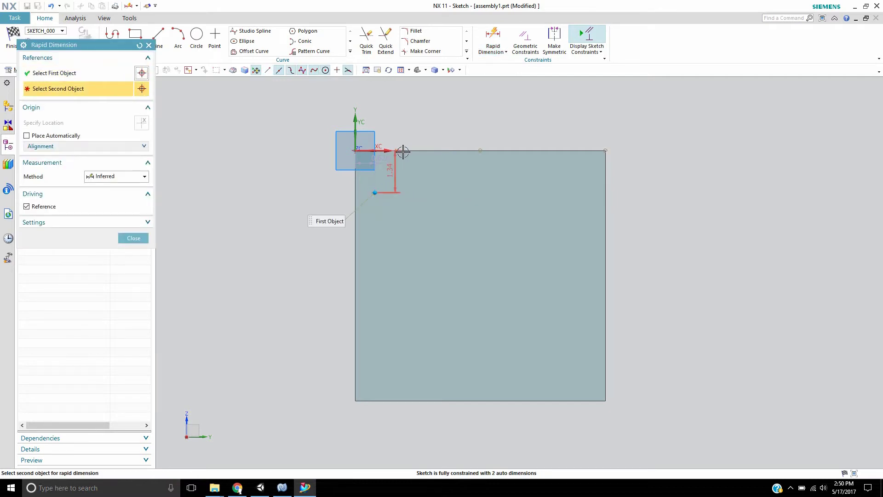
{"action": "left_click", "coordinate": [397, 152]}
{"action": "left_click", "coordinate": [501, 120]}
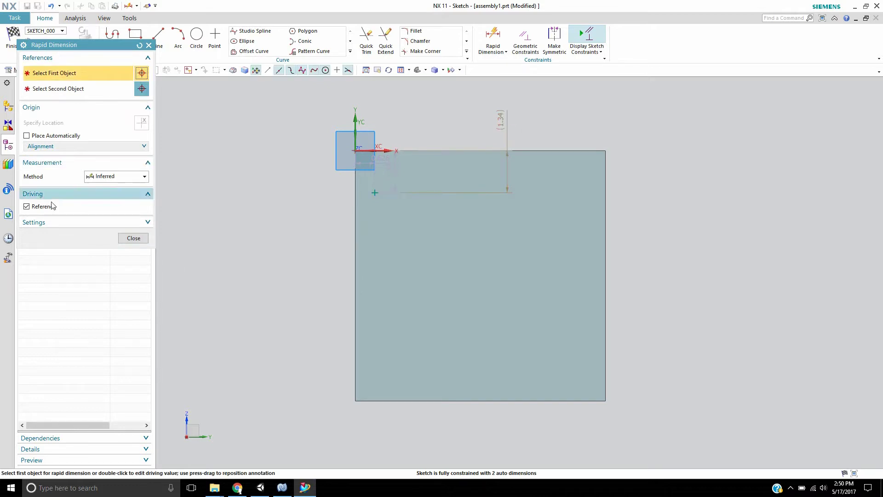
{"action": "left_click", "coordinate": [134, 238]}
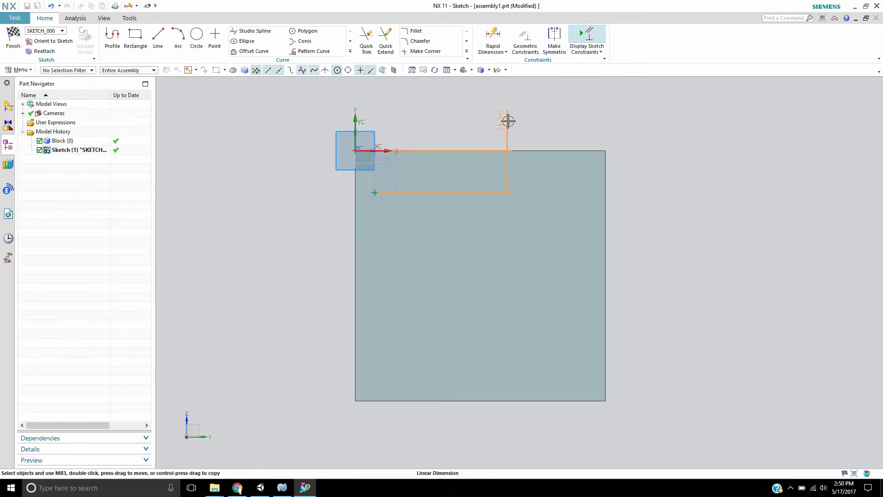
Turn off Continuous Auto Dimensioning and delete the reference dimension between the hole point and the plate's upper edge
{"action": "right_click", "coordinate": [508, 121]}
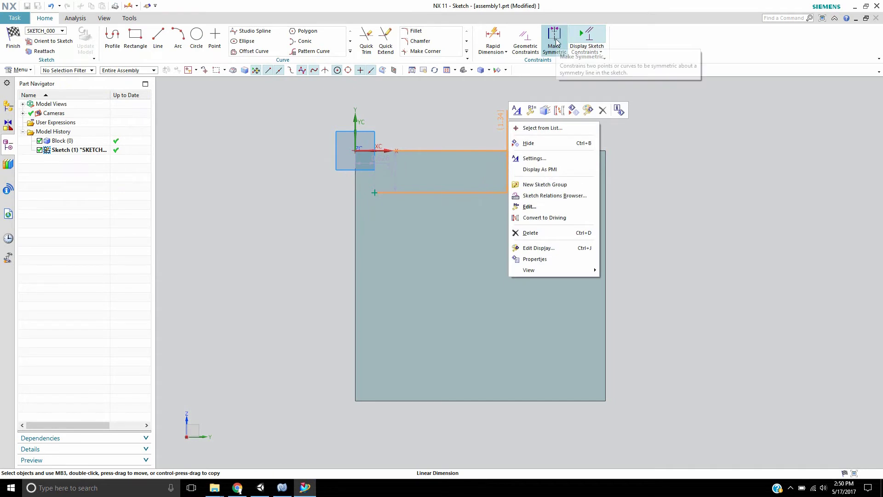
{"action": "left_click", "coordinate": [600, 52]}
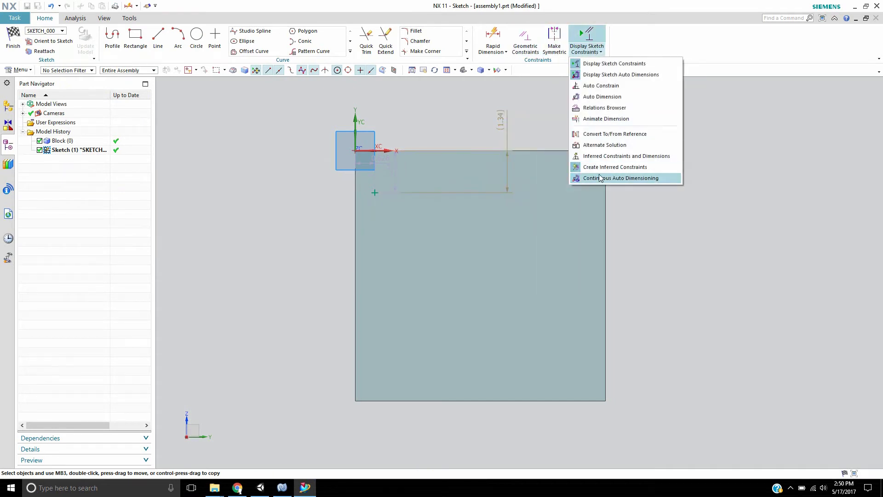
{"action": "left_click", "coordinate": [602, 178]}
{"action": "right_click", "coordinate": [500, 116]}
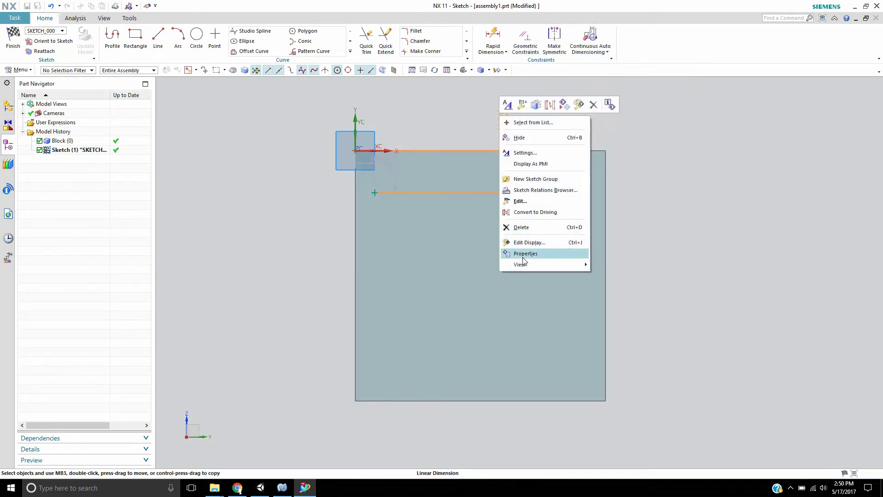
{"action": "left_click", "coordinate": [529, 227]}
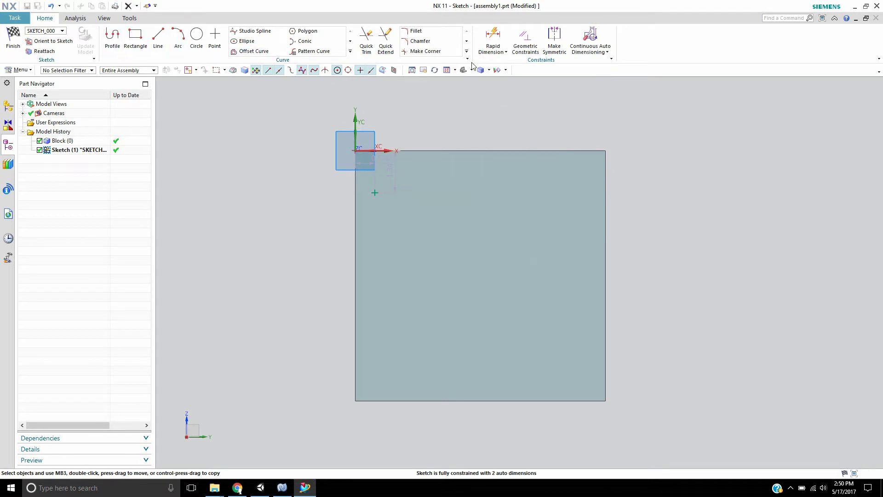
Add a driving dimension placing the hole point 0.5 in from the plate's upper edge
{"action": "left_click", "coordinate": [493, 37]}
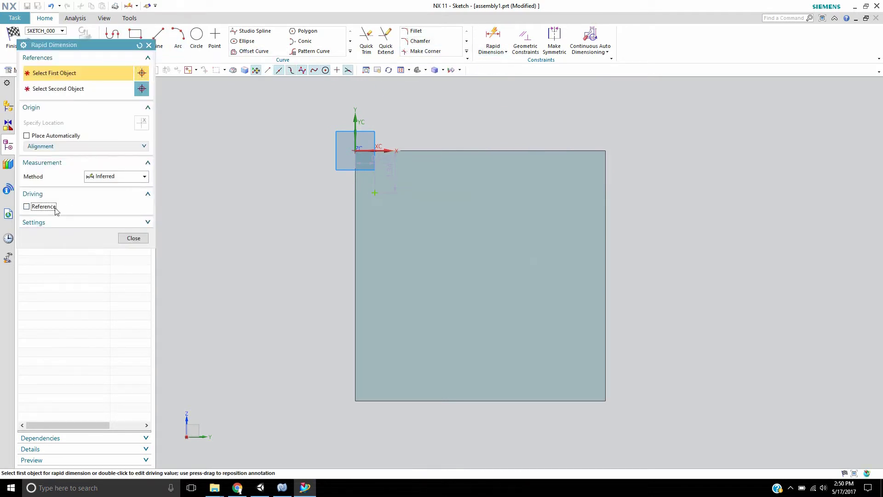
{"action": "left_click", "coordinate": [374, 190]}
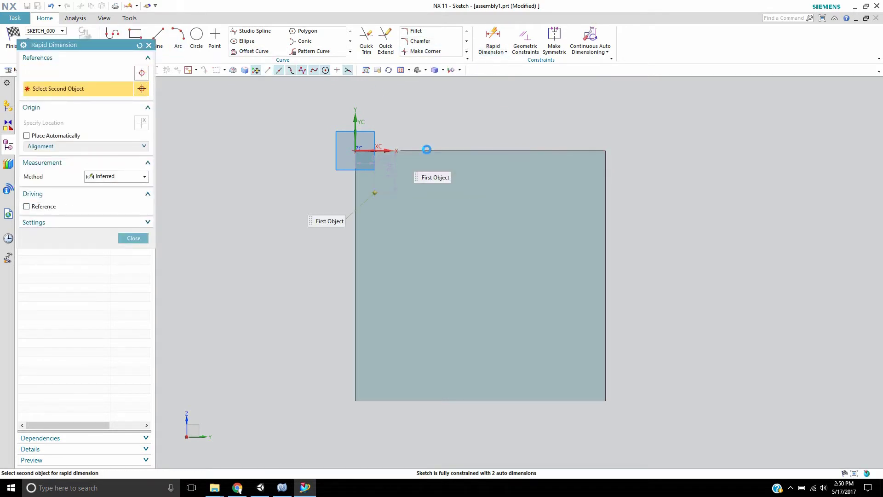
{"action": "left_click", "coordinate": [428, 149]}
{"action": "left_click", "coordinate": [547, 93]}
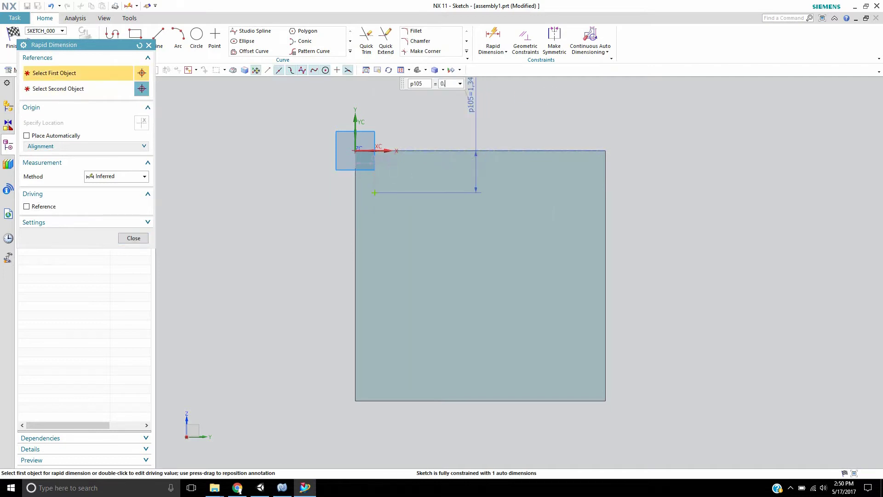
{"action": "type", "text": "0.5"}
{"action": "key", "text": "Return"}
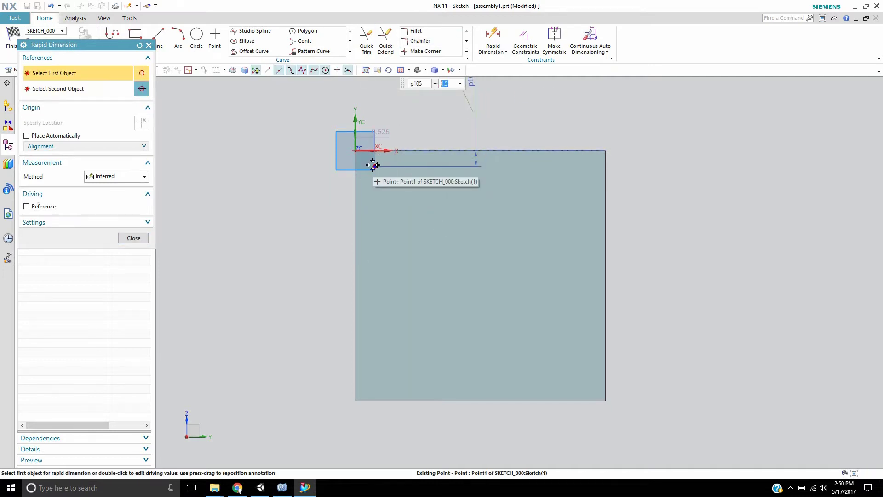
Dimension the hole point 0.5 in from the plate's left edge and finish the sketch
{"action": "left_click", "coordinate": [374, 167]}
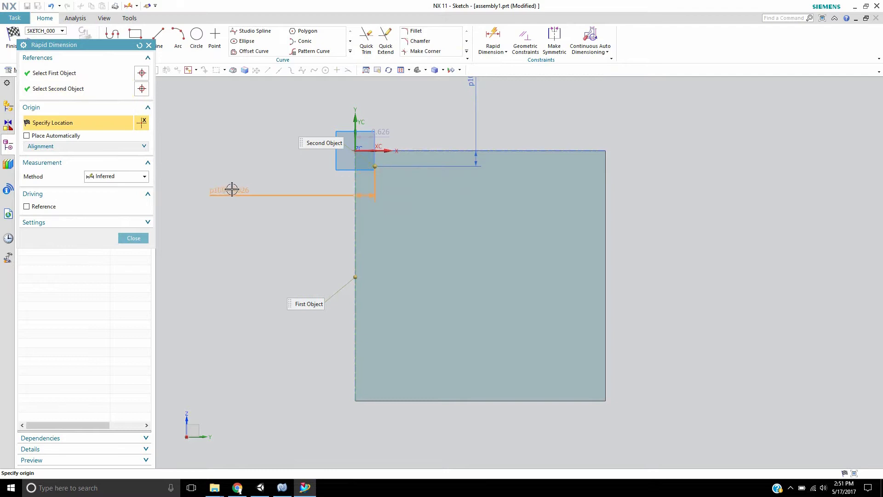
{"action": "left_click", "coordinate": [231, 189]}
{"action": "type", "text": "0.5"}
{"action": "key", "text": "Return"}
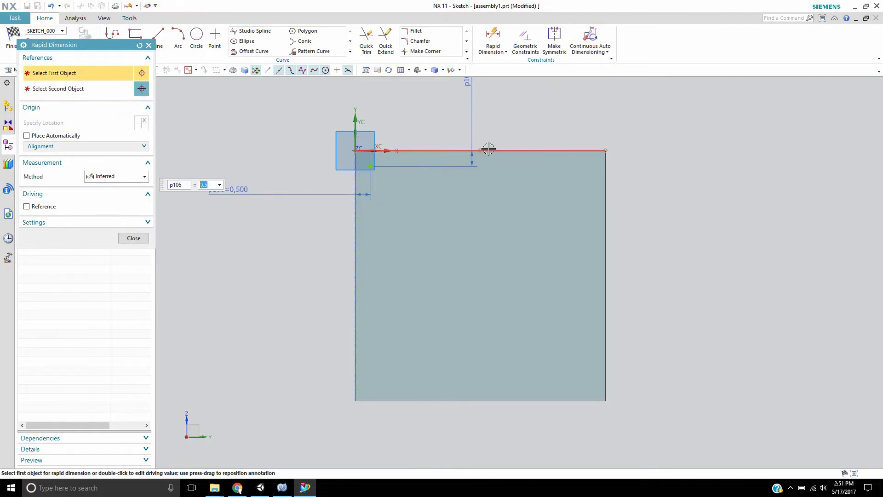
{"action": "left_click", "coordinate": [134, 239]}
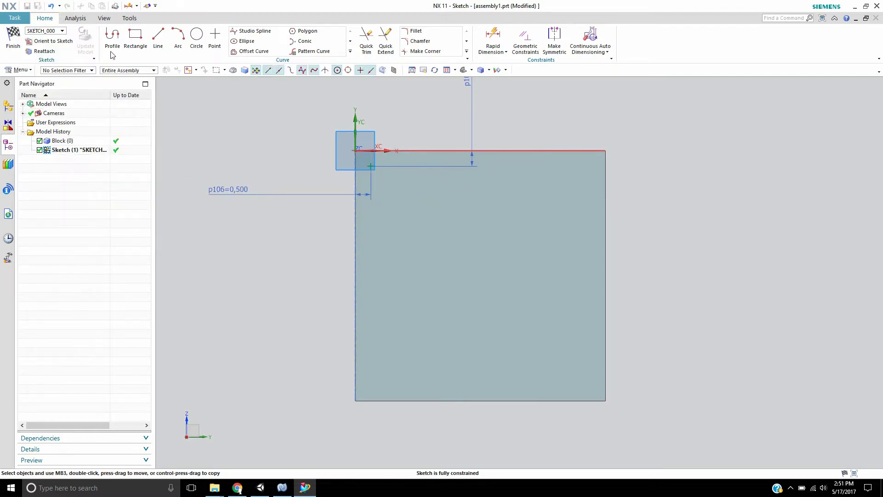
{"action": "left_click", "coordinate": [10, 40]}
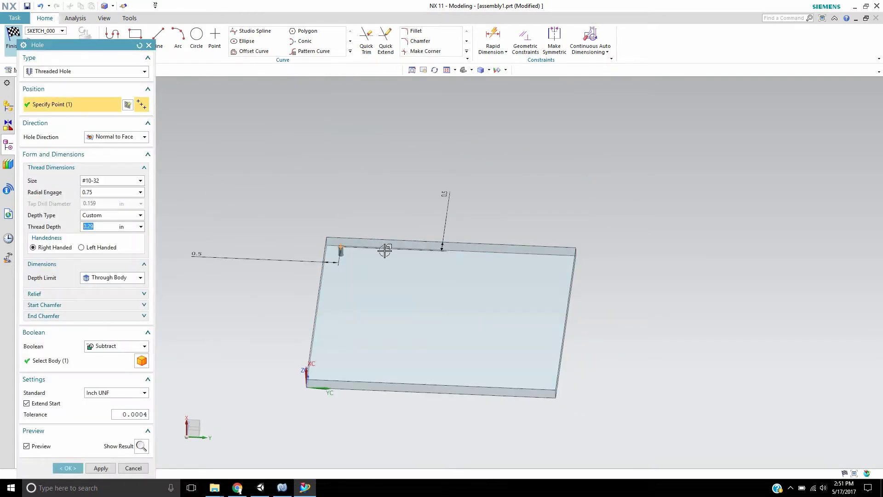
Set the threaded hole to the Metric Coarse standard with size M4 x 0.7
{"action": "left_click", "coordinate": [107, 393]}
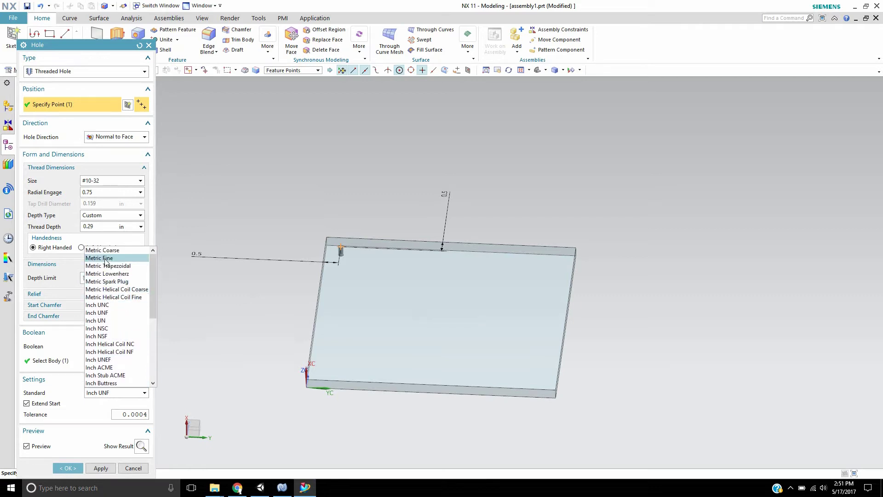
{"action": "left_click", "coordinate": [106, 250]}
{"action": "left_click", "coordinate": [93, 181]}
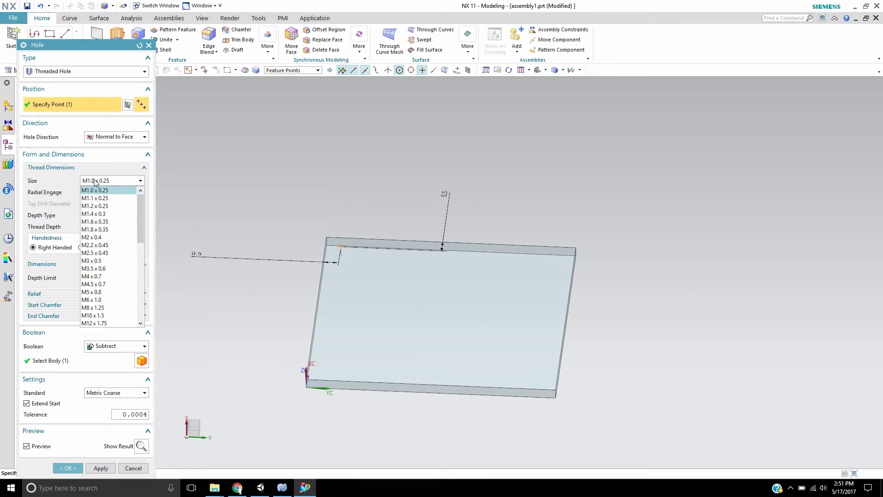
{"action": "left_click", "coordinate": [92, 276]}
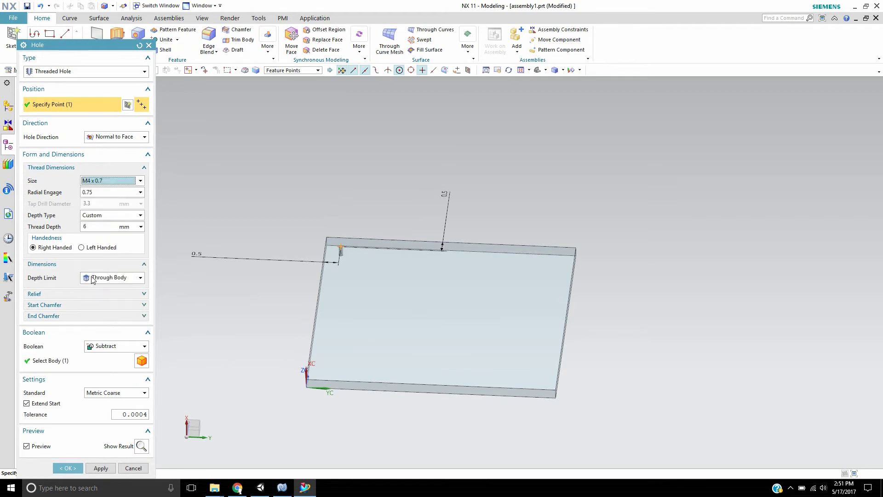
Change the hole type to Screw Clearance Hole and create the counterbored M4 hole through the plate
{"action": "left_click", "coordinate": [58, 73]}
{"action": "left_click", "coordinate": [52, 104]}
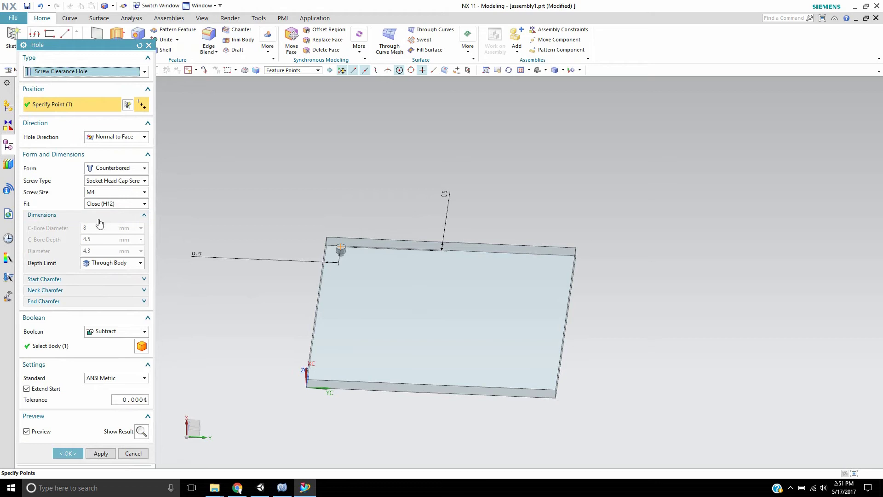
{"action": "scroll", "coordinate": [376, 367], "scroll_direction": "down", "scroll_amount": 4}
{"action": "scroll", "coordinate": [443, 177], "scroll_direction": "up", "scroll_amount": 1}
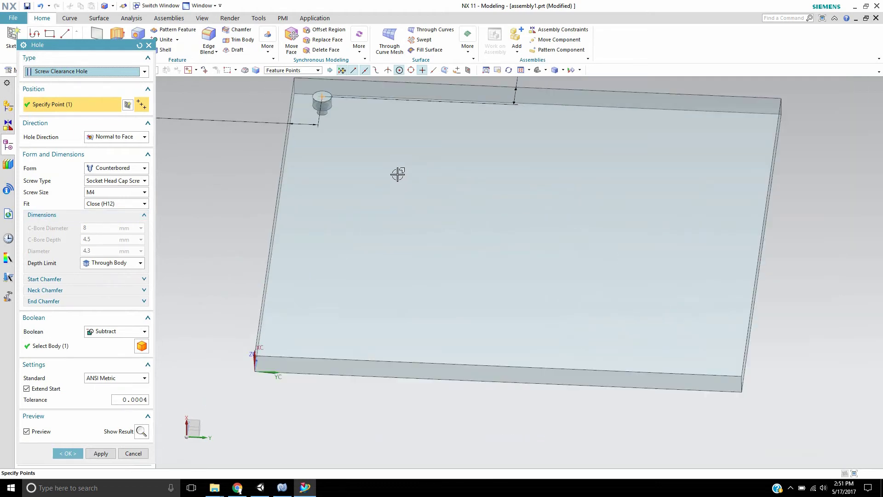
{"action": "middle_click_drag", "start_coordinate": [394, 170], "coordinate": [414, 186]}
{"action": "scroll", "coordinate": [379, 176], "scroll_direction": "up", "scroll_amount": 3}
{"action": "left_click", "coordinate": [68, 453]}
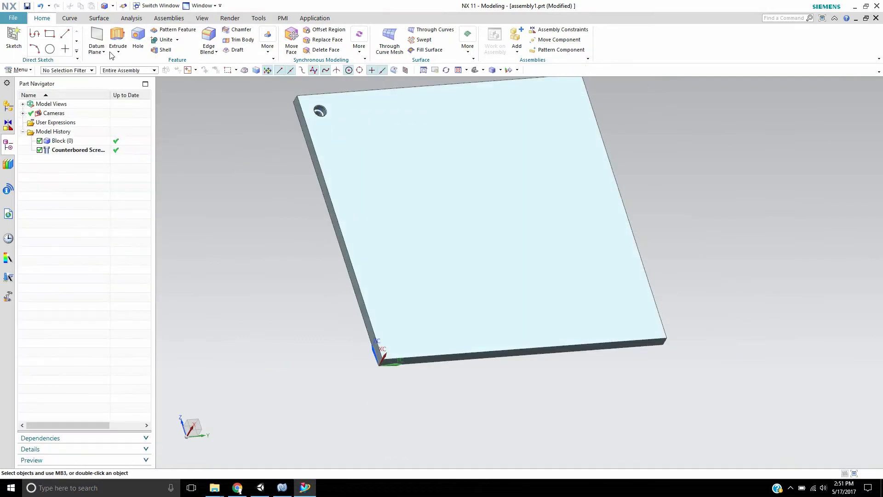
Create a sketch on the plate's large face and place seven points near the three remaining corners and the middles of the four edges
{"action": "left_click", "coordinate": [426, 228]}
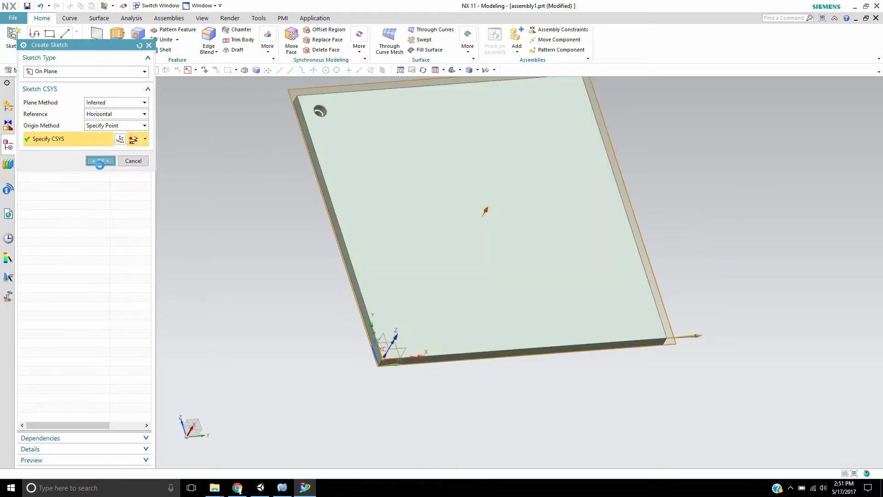
{"action": "left_click", "coordinate": [101, 160]}
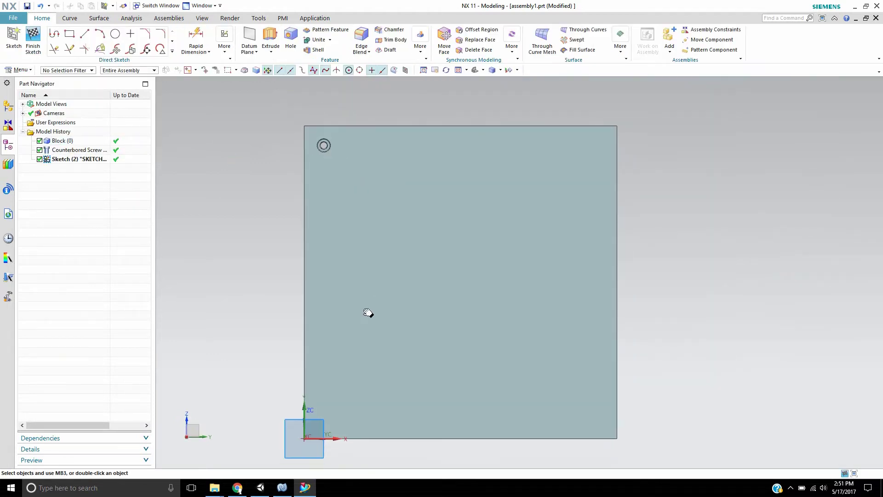
{"action": "left_click", "coordinate": [130, 34]}
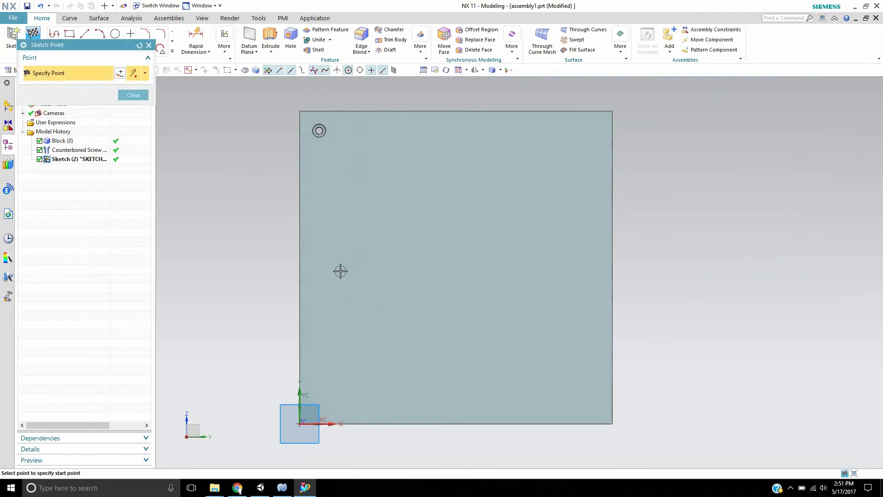
{"action": "left_click", "coordinate": [325, 248]}
{"action": "left_click", "coordinate": [321, 399]}
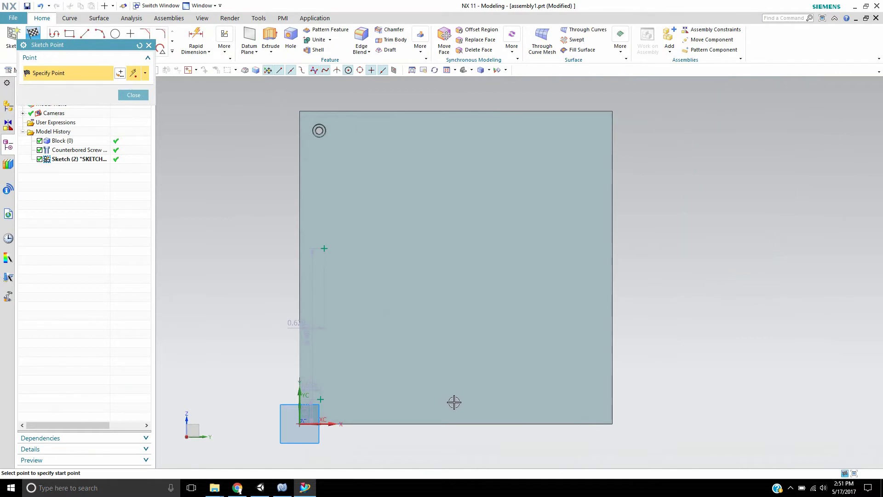
{"action": "left_click", "coordinate": [454, 403]}
{"action": "left_click", "coordinate": [597, 403]}
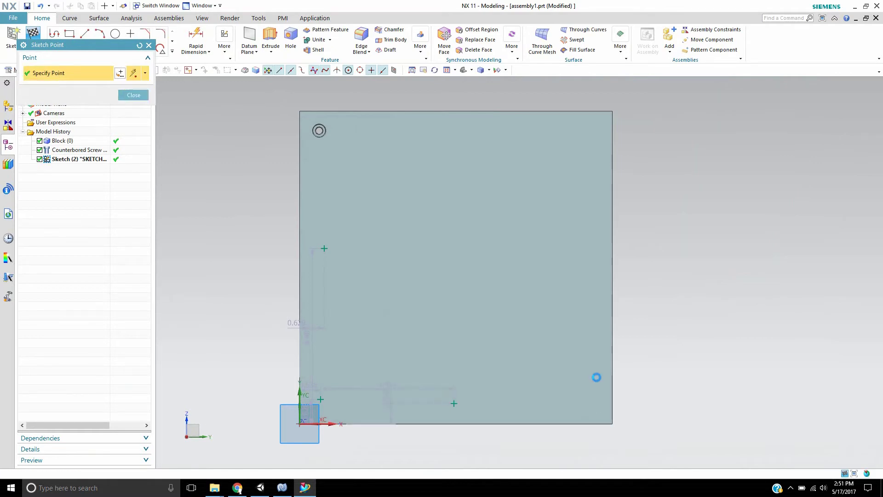
{"action": "left_click", "coordinate": [595, 252]}
{"action": "left_click", "coordinate": [586, 134]}
{"action": "left_click", "coordinate": [452, 130]}
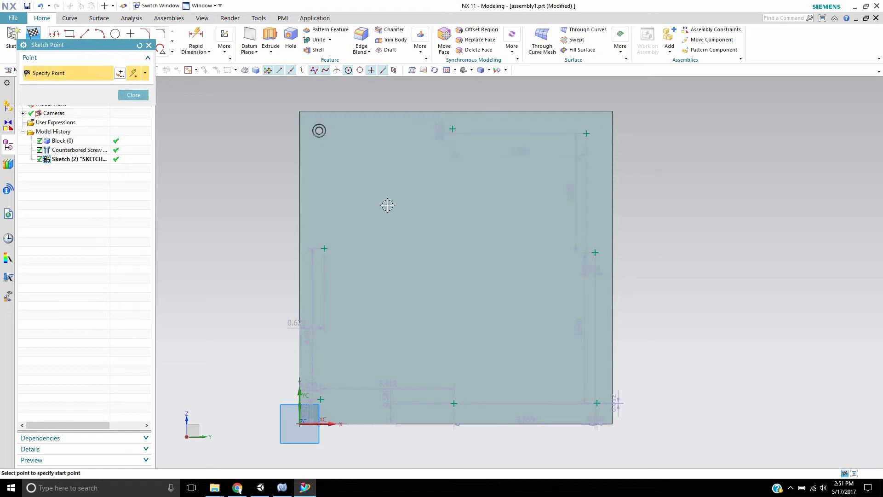
Place four sketch points in a rectangular arrangement around the centre of the plate face
{"action": "left_click", "coordinate": [391, 216]}
{"action": "left_click", "coordinate": [392, 310]}
{"action": "left_click", "coordinate": [505, 216]}
{"action": "left_click", "coordinate": [505, 303]}
{"action": "left_click", "coordinate": [133, 94]}
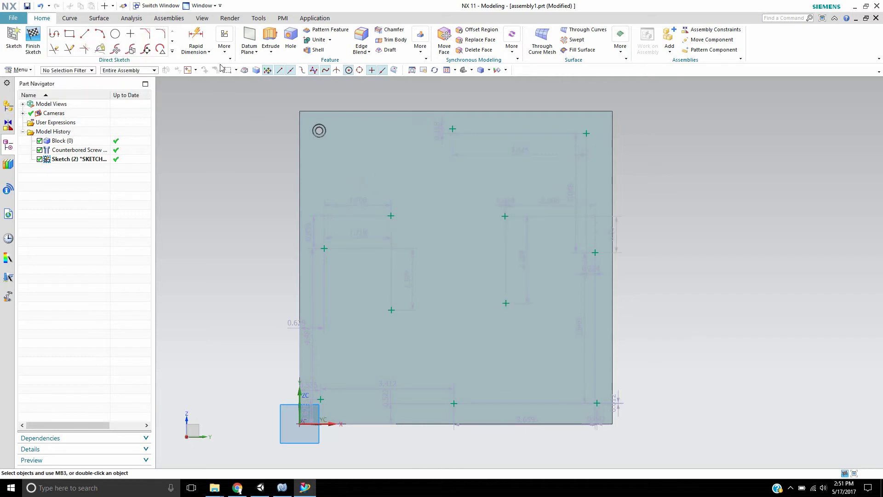
Add a sketch point at the centre of the counterbored hole, snapping to its arc centre
{"action": "left_click", "coordinate": [224, 46]}
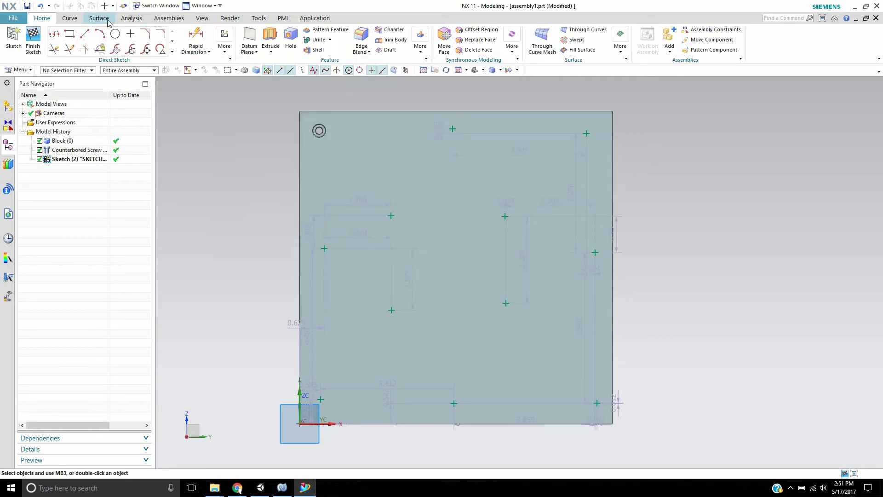
{"action": "left_click", "coordinate": [130, 34]}
{"action": "left_click", "coordinate": [145, 73]}
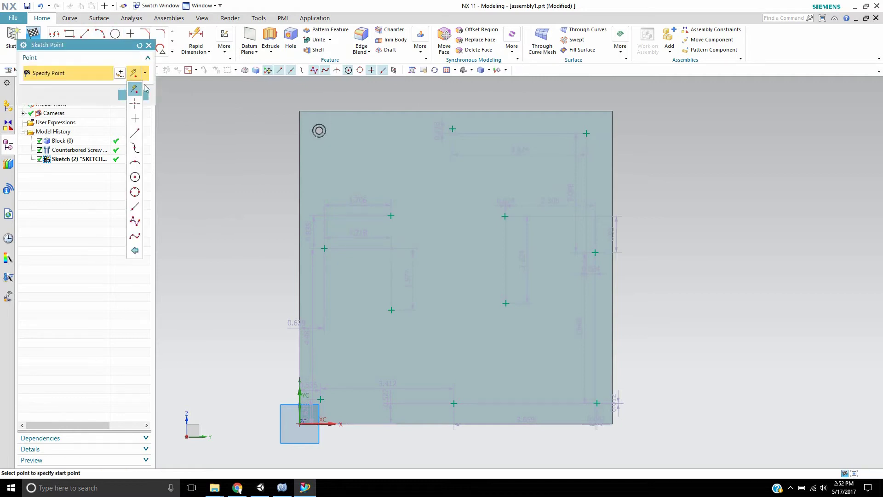
{"action": "left_click", "coordinate": [135, 177]}
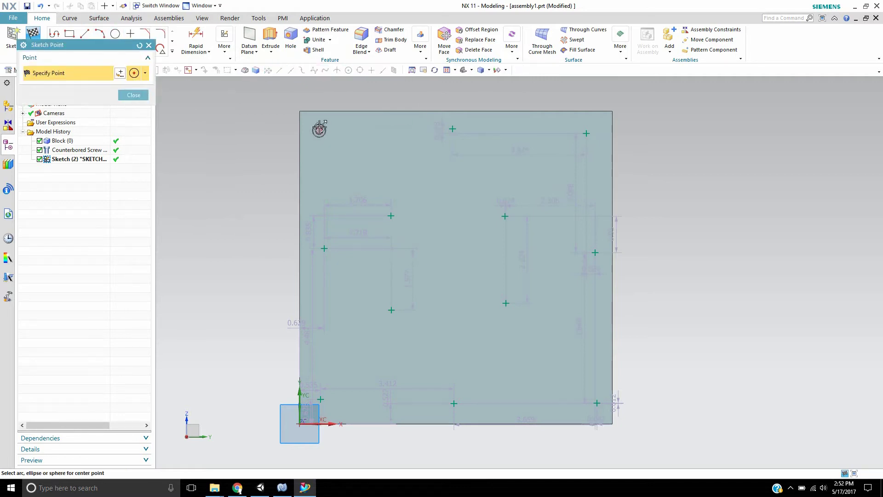
{"action": "left_click", "coordinate": [316, 125]}
{"action": "left_click", "coordinate": [133, 94]}
Turn on automatic selection progression for geometric constraints and align the left-edge middle point vertically with the hole-centre point
{"action": "left_click", "coordinate": [224, 43]}
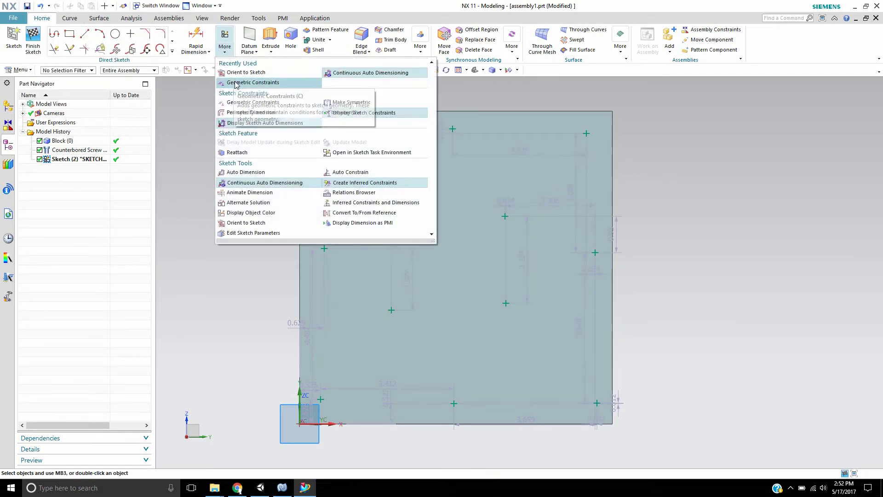
{"action": "left_click", "coordinate": [244, 82]}
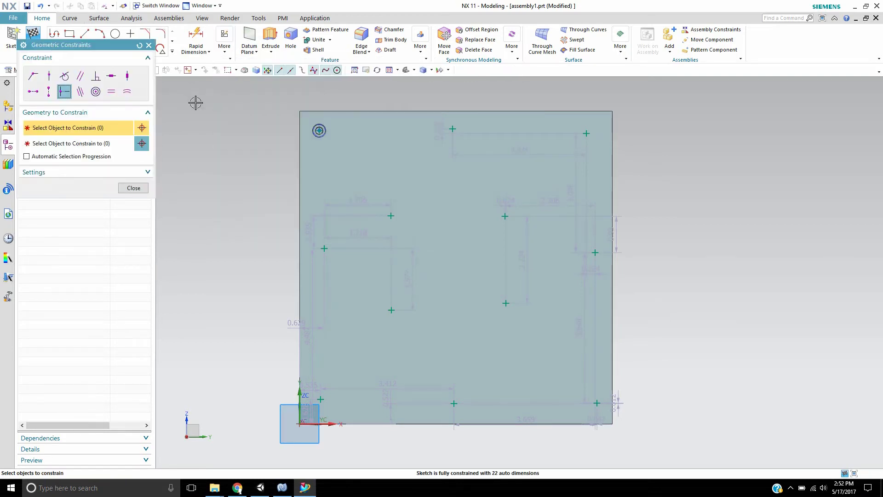
{"action": "left_click", "coordinate": [48, 95]}
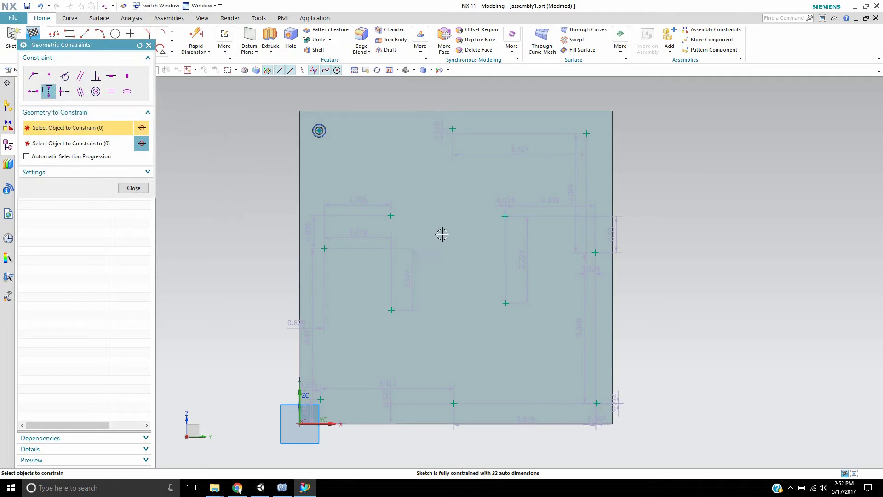
{"action": "scroll", "coordinate": [281, 144], "scroll_direction": "up", "scroll_amount": 3}
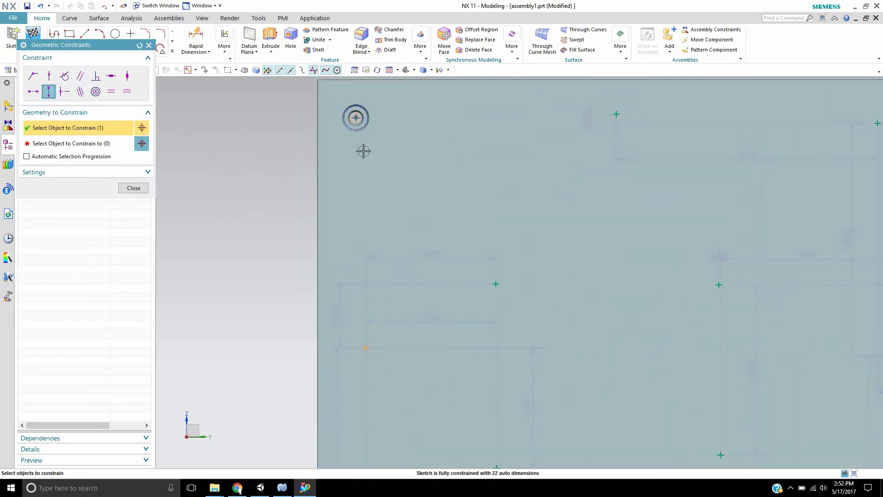
{"action": "left_click", "coordinate": [356, 117]}
{"action": "left_click", "coordinate": [356, 118]}
{"action": "scroll", "coordinate": [432, 174], "scroll_direction": "up", "scroll_amount": 2}
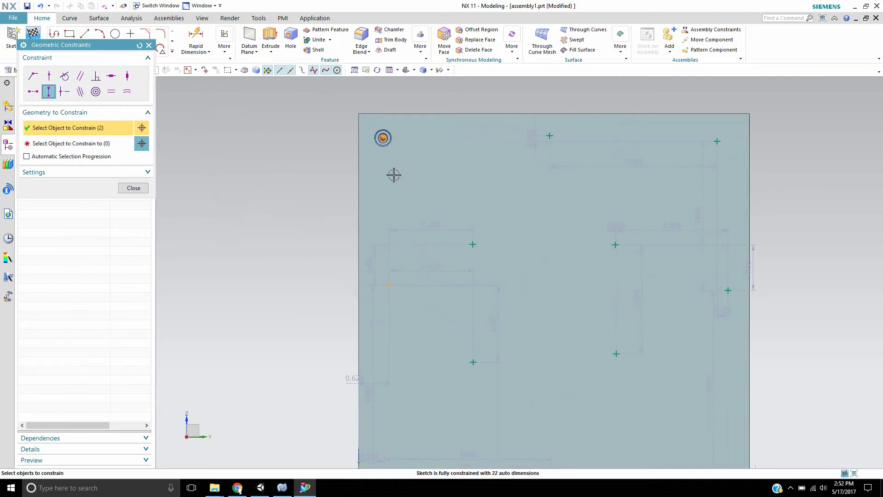
{"action": "left_click", "coordinate": [389, 285], "text": "shift"}
{"action": "left_click", "coordinate": [39, 156]}
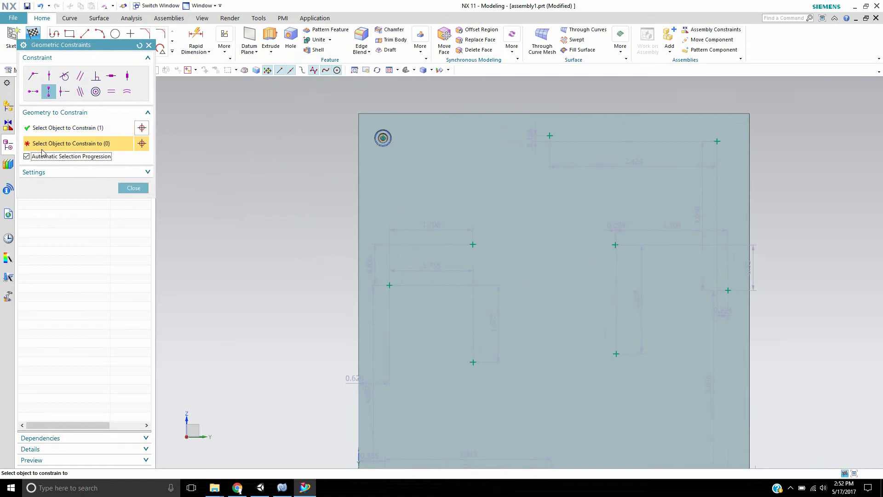
{"action": "left_click", "coordinate": [381, 285]}
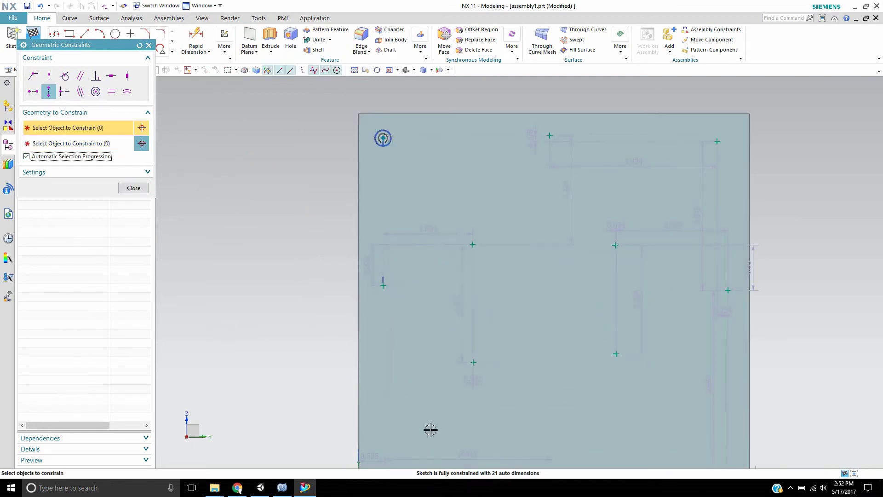
Align the lower-left corner point vertically with the left-edge middle point
{"action": "scroll", "coordinate": [434, 376], "scroll_direction": "down", "scroll_amount": 3}
{"action": "scroll", "coordinate": [405, 467], "scroll_direction": "up", "scroll_amount": 3}
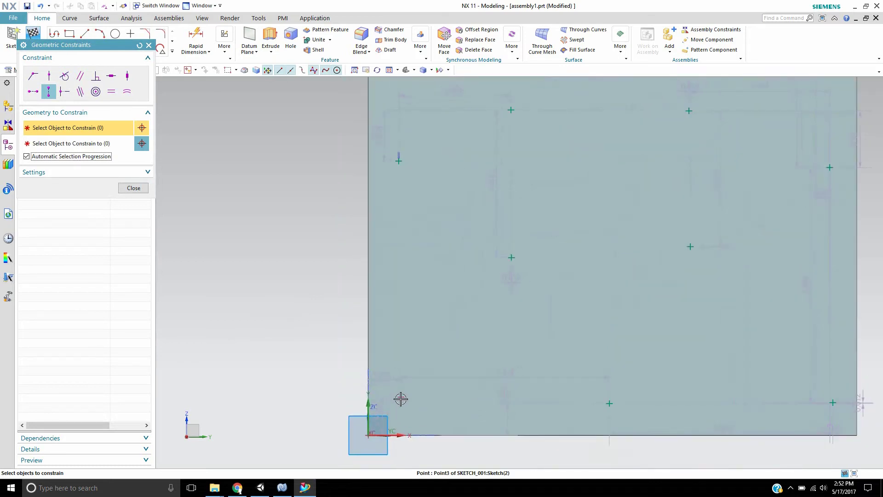
{"action": "left_click", "coordinate": [401, 396]}
{"action": "left_click", "coordinate": [399, 162]}
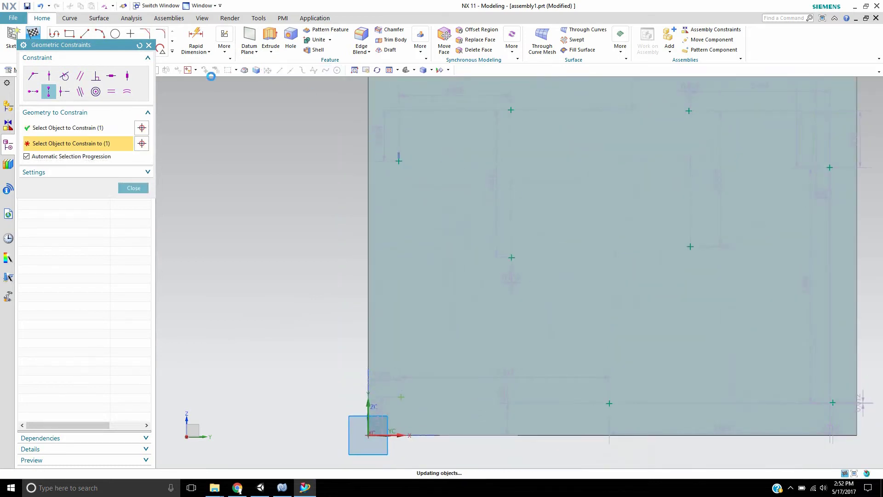
Align the lower-left corner, bottom-edge middle and lower-right corner points horizontally with each other
{"action": "left_click", "coordinate": [36, 96]}
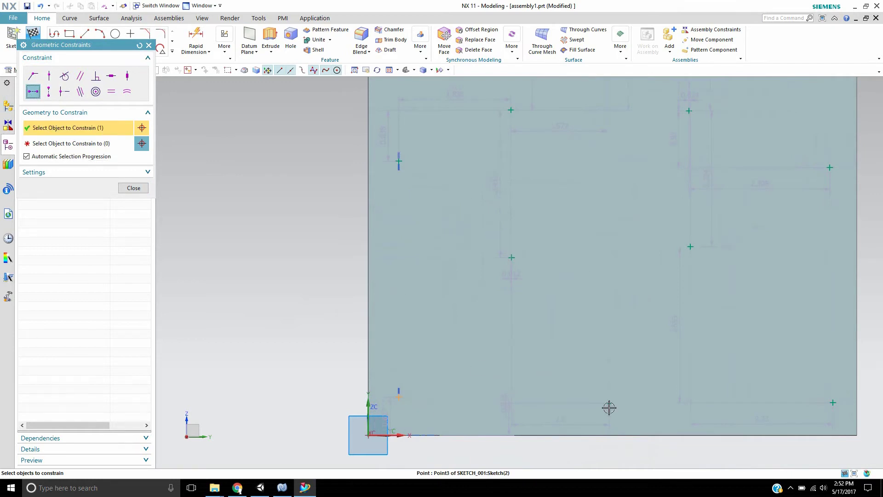
{"action": "left_click", "coordinate": [396, 397]}
{"action": "left_click", "coordinate": [612, 400]}
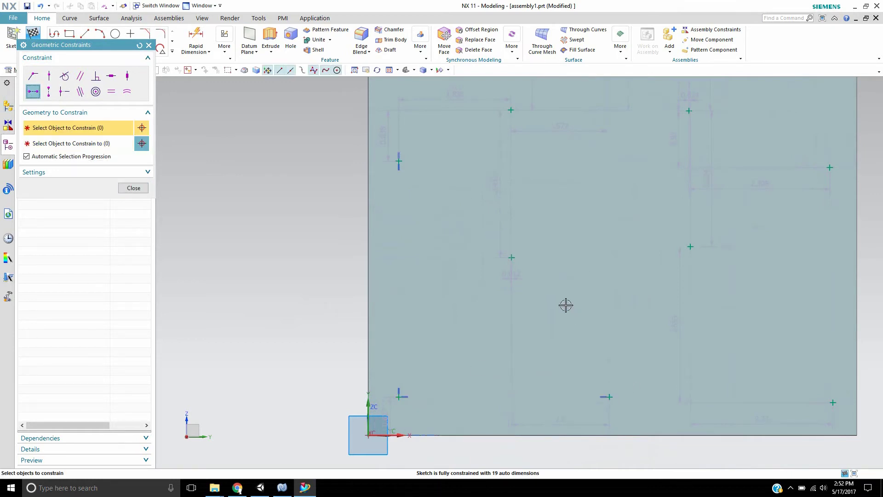
{"action": "left_click", "coordinate": [608, 395]}
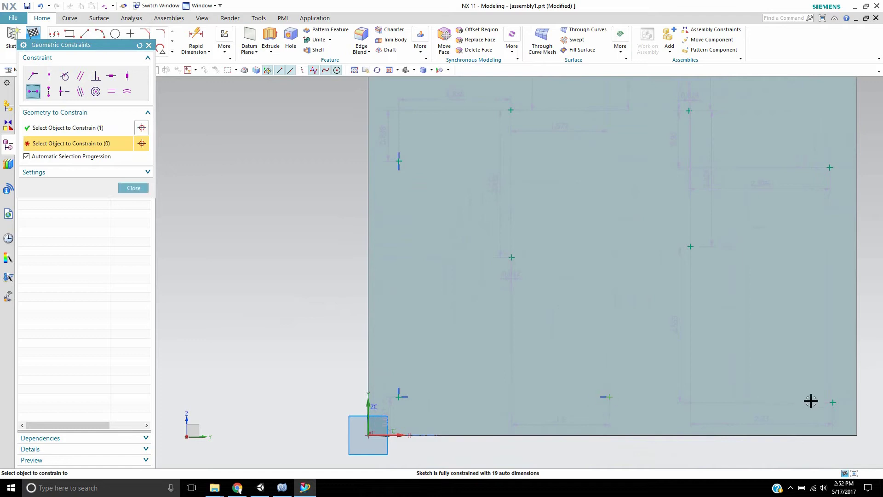
{"action": "left_click", "coordinate": [830, 401]}
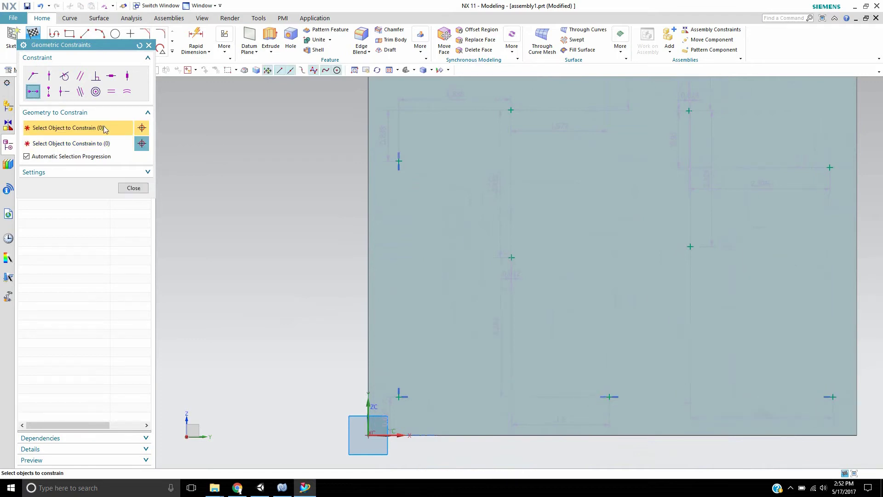
Align the lower-right corner, right-edge middle and upper-right corner points vertically with each other
{"action": "left_click", "coordinate": [49, 91]}
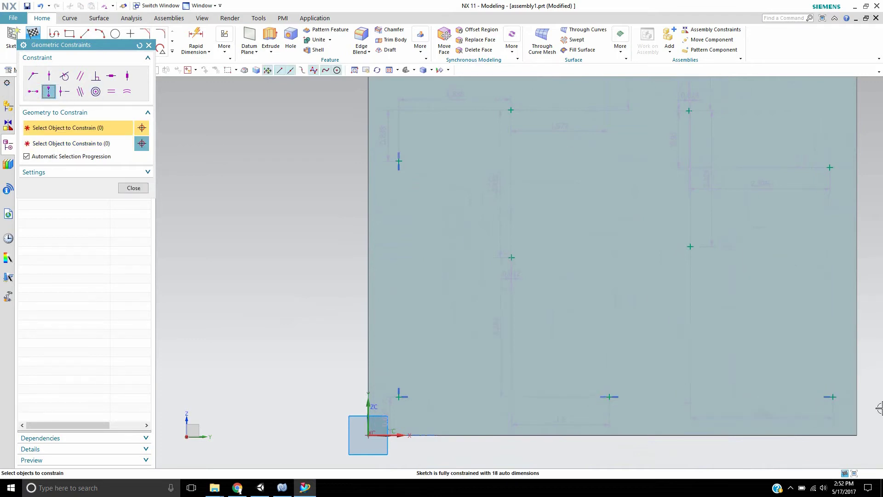
{"action": "left_click", "coordinate": [831, 397]}
{"action": "left_click", "coordinate": [799, 145]}
{"action": "mouse_move", "coordinate": [798, 144]}
{"action": "middle_mouse_down"}
{"action": "mouse_move", "coordinate": [753, 195]}
{"action": "mouse_move", "coordinate": [811, 131]}
{"action": "mouse_move", "coordinate": [650, 316]}
{"action": "mouse_move", "coordinate": [661, 282]}
{"action": "middle_mouse_up"}
{"action": "left_click", "coordinate": [661, 339]}
{"action": "left_click", "coordinate": [635, 177]}
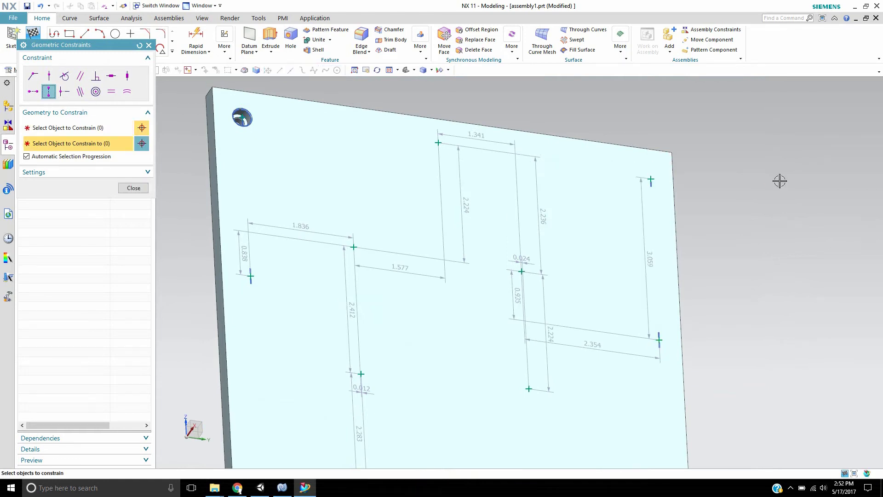
Align the top-edge middle point horizontally with the hole-centre point and with the upper-right corner point
{"action": "left_click", "coordinate": [32, 91]}
{"action": "left_click", "coordinate": [440, 146]}
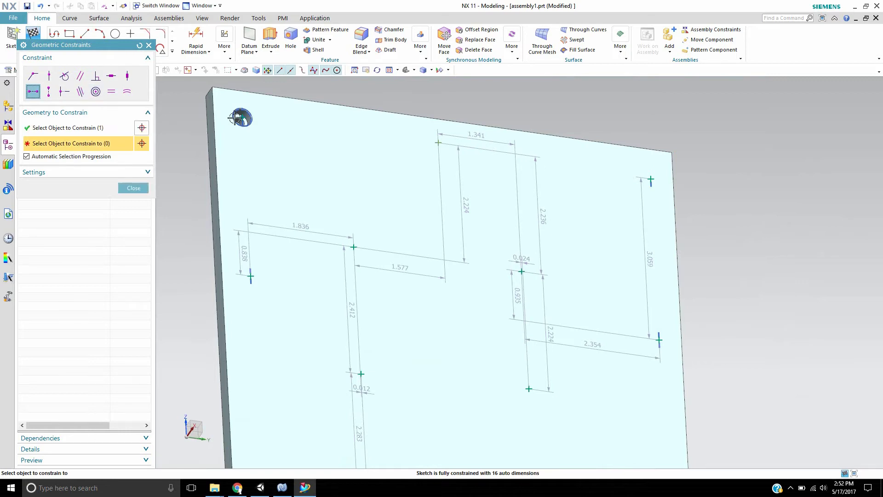
{"action": "left_click", "coordinate": [345, 100]}
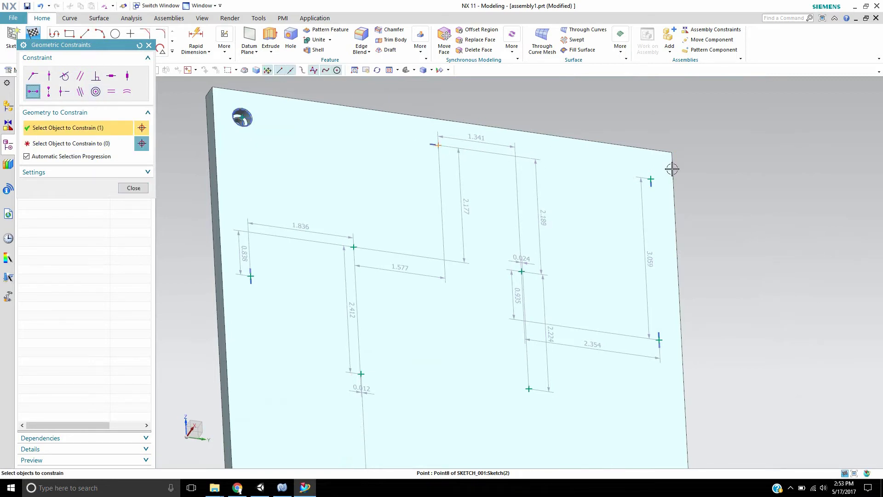
{"action": "left_click", "coordinate": [440, 146]}
{"action": "left_click", "coordinate": [650, 176]}
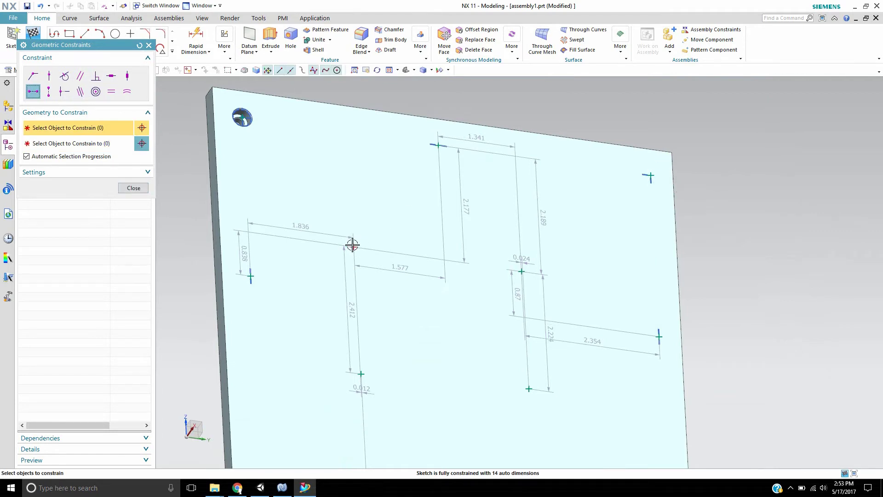
Align the upper pair and the lower pair of the four central points horizontally
{"action": "left_click", "coordinate": [353, 246]}
{"action": "left_click", "coordinate": [523, 268]}
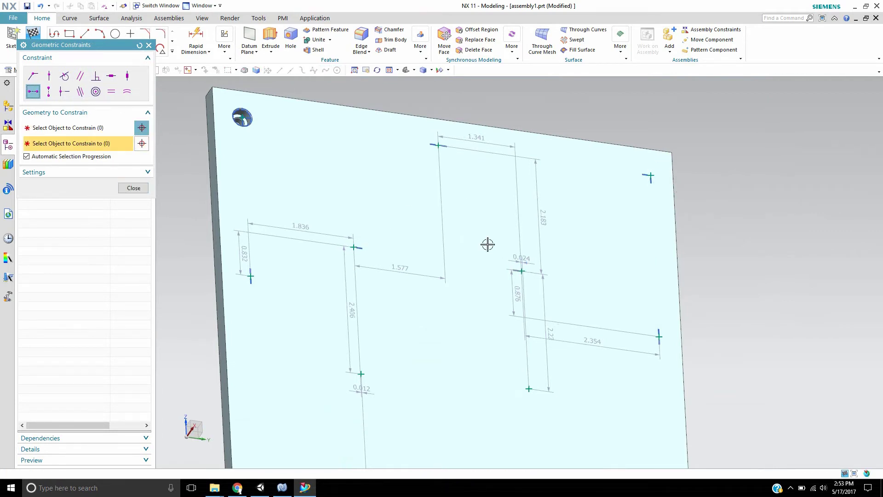
{"action": "scroll", "coordinate": [488, 247], "scroll_direction": "down", "scroll_amount": 2}
{"action": "left_click", "coordinate": [406, 326]}
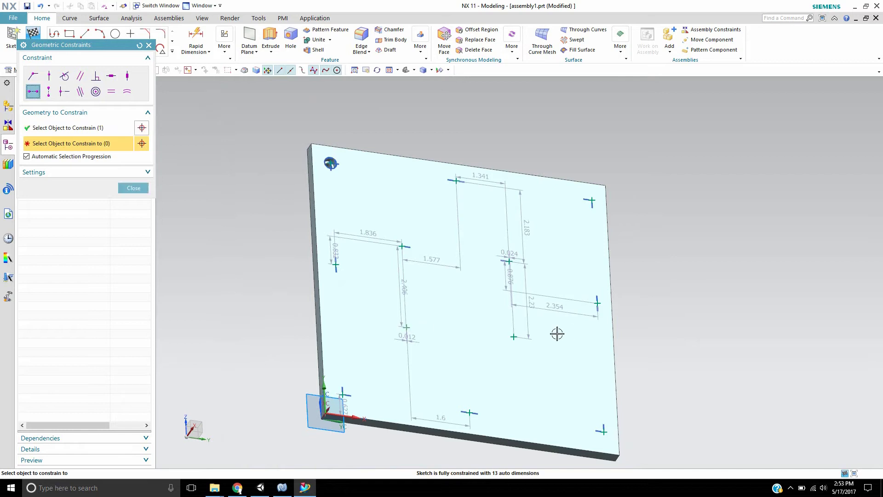
{"action": "left_click", "coordinate": [515, 337]}
Align the left pair and the right pair of the four central points vertically
{"action": "left_click", "coordinate": [48, 92]}
{"action": "left_click", "coordinate": [406, 326]}
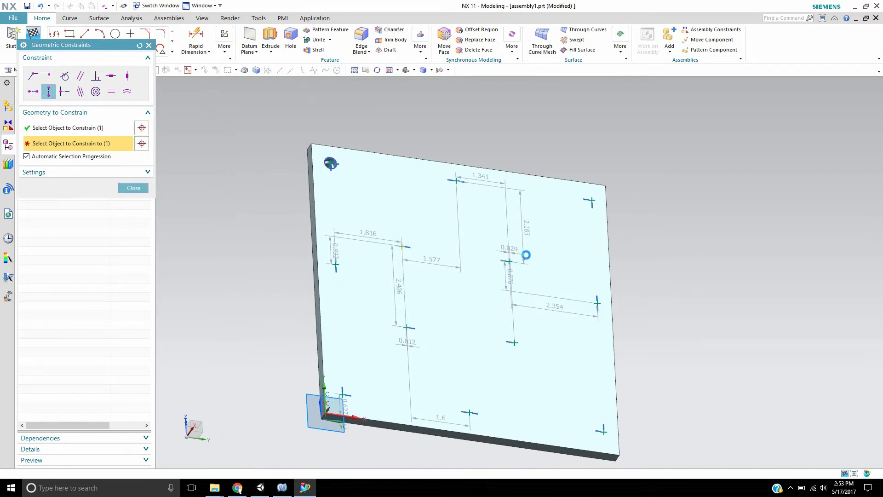
{"action": "left_click", "coordinate": [510, 261]}
{"action": "left_click", "coordinate": [510, 260]}
{"action": "left_click", "coordinate": [515, 340]}
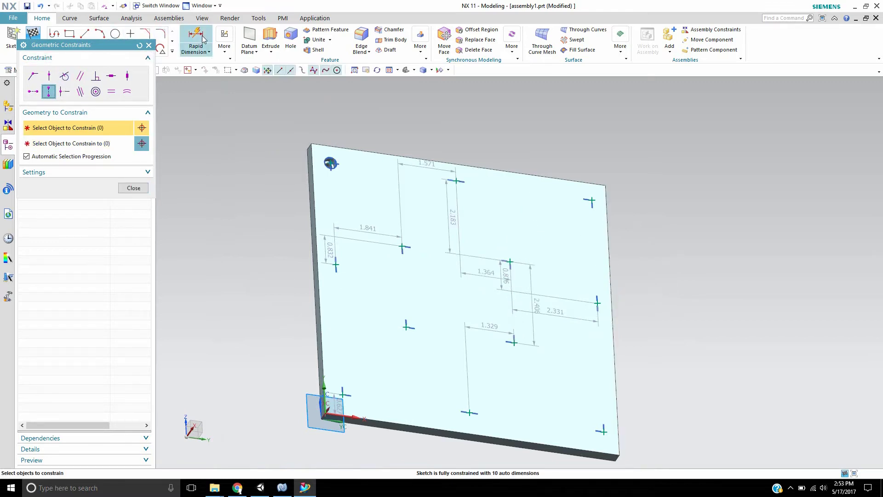
Apply midpoint constraints between the four edge-middle points and the plate's left, top, right and bottom edges
{"action": "left_click", "coordinate": [64, 90]}
{"action": "left_click", "coordinate": [316, 261]}
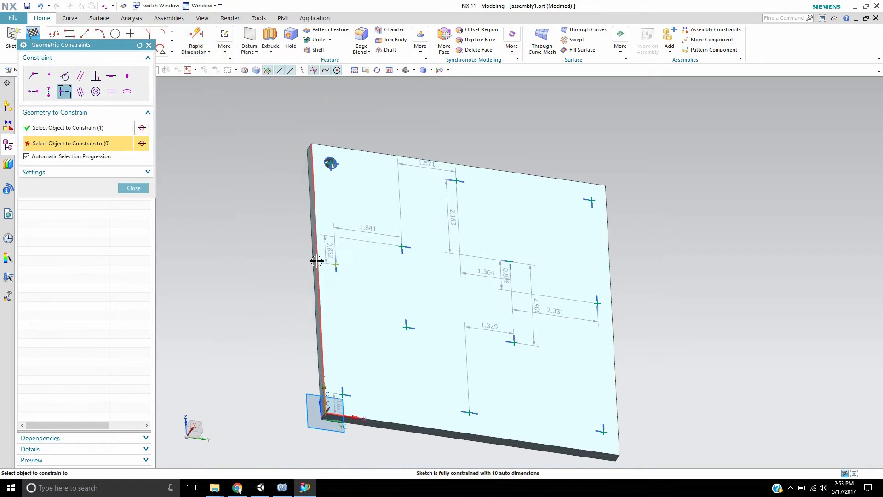
{"action": "left_click", "coordinate": [336, 266]}
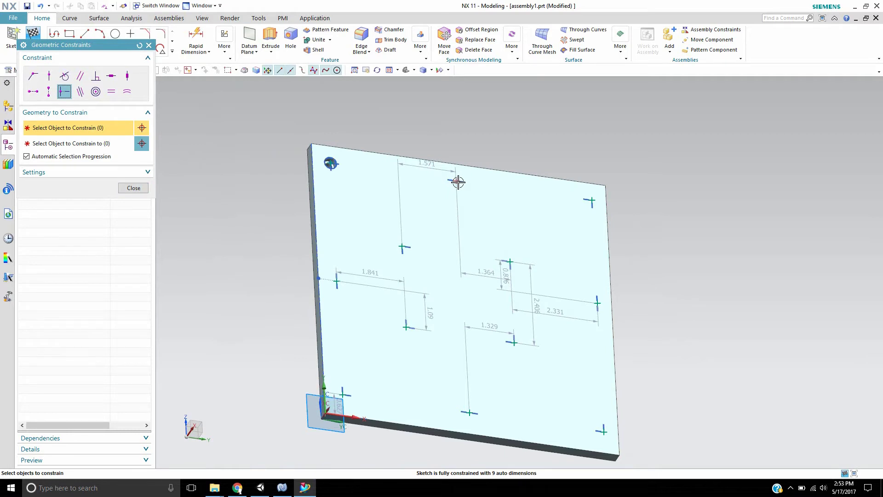
{"action": "left_click", "coordinate": [458, 182]}
{"action": "left_click", "coordinate": [460, 165]}
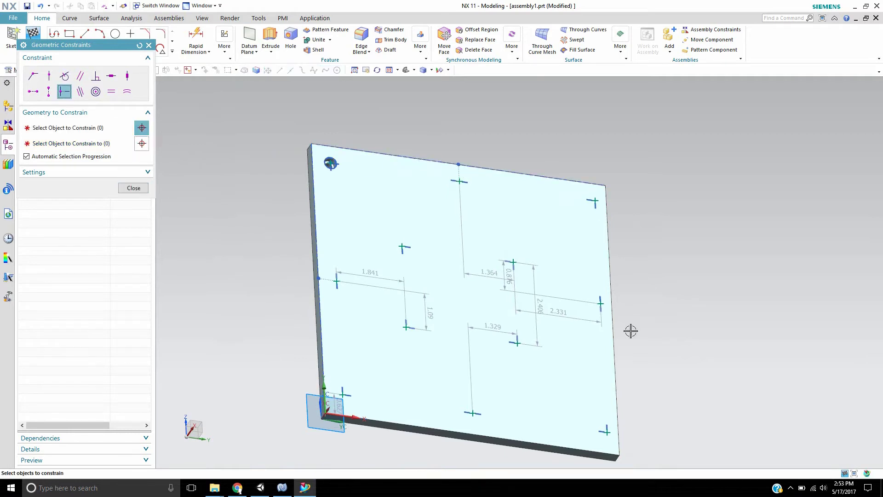
{"action": "left_click", "coordinate": [611, 301]}
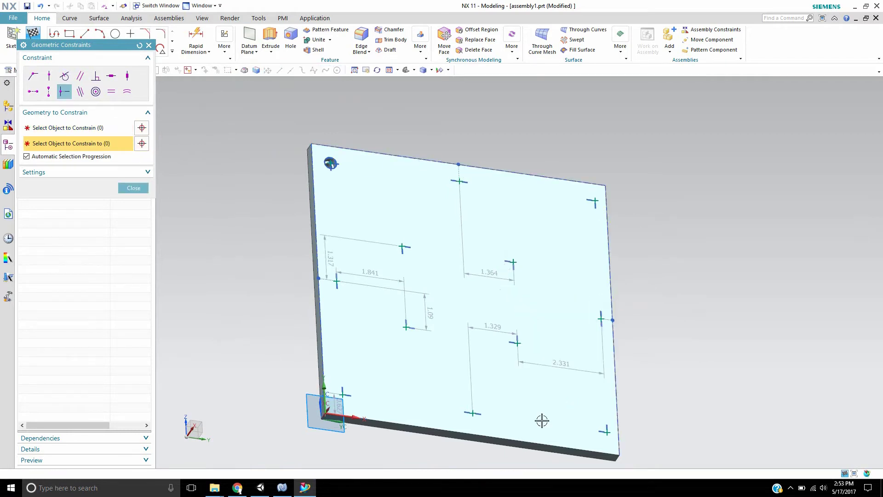
{"action": "left_click", "coordinate": [473, 413]}
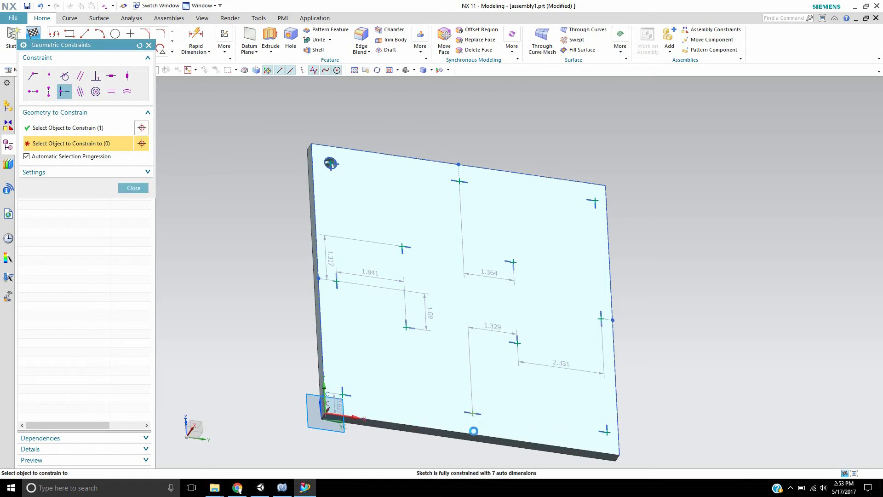
{"action": "left_click", "coordinate": [479, 431]}
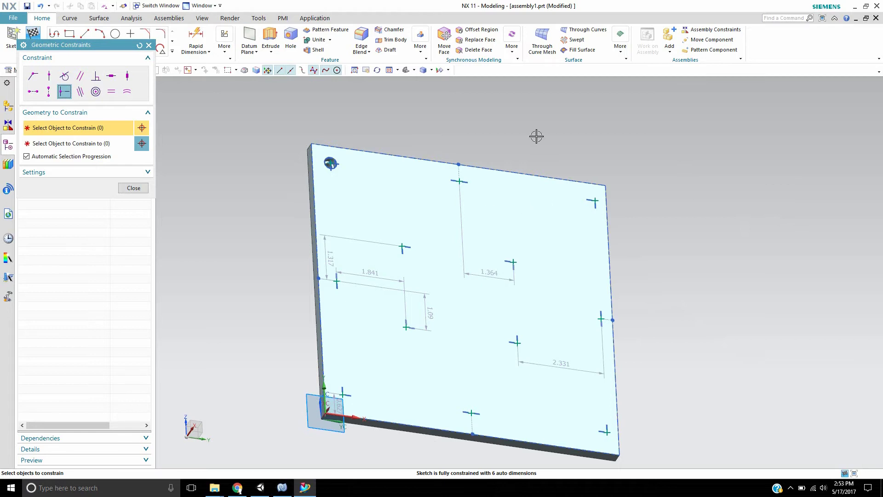
Dimension the right-edge middle point 0.5 from the plate's right edge and the bottom-edge middle point 0.5 from the bottom edge
{"action": "left_click", "coordinate": [195, 39]}
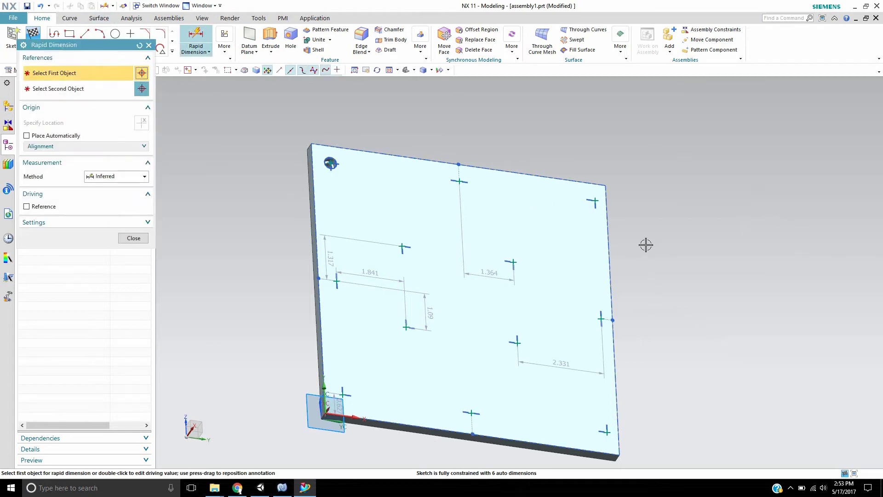
{"action": "left_click", "coordinate": [602, 318]}
{"action": "left_click", "coordinate": [612, 321]}
{"action": "left_click", "coordinate": [712, 323]}
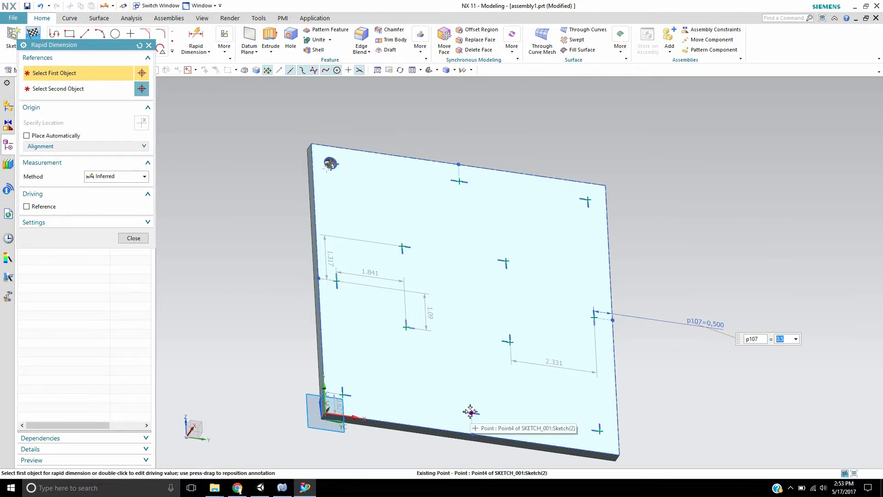
{"action": "left_click", "coordinate": [471, 412]}
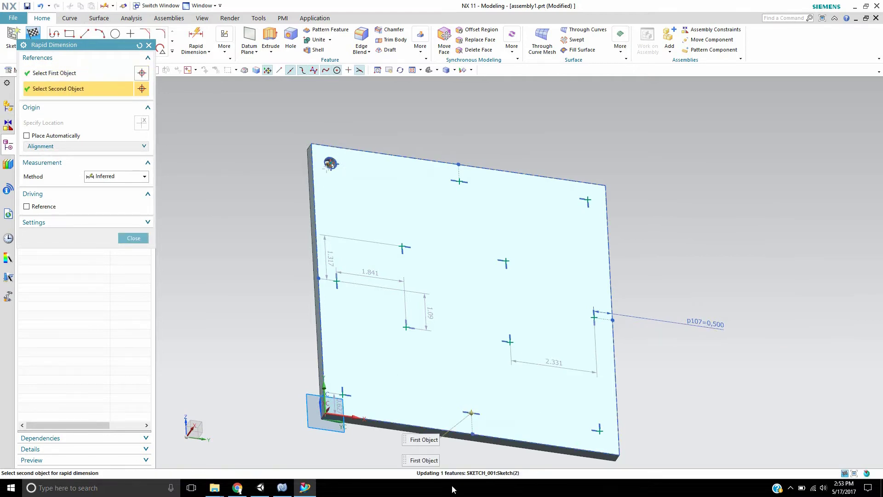
{"action": "left_click", "coordinate": [473, 433]}
{"action": "left_click", "coordinate": [508, 460]}
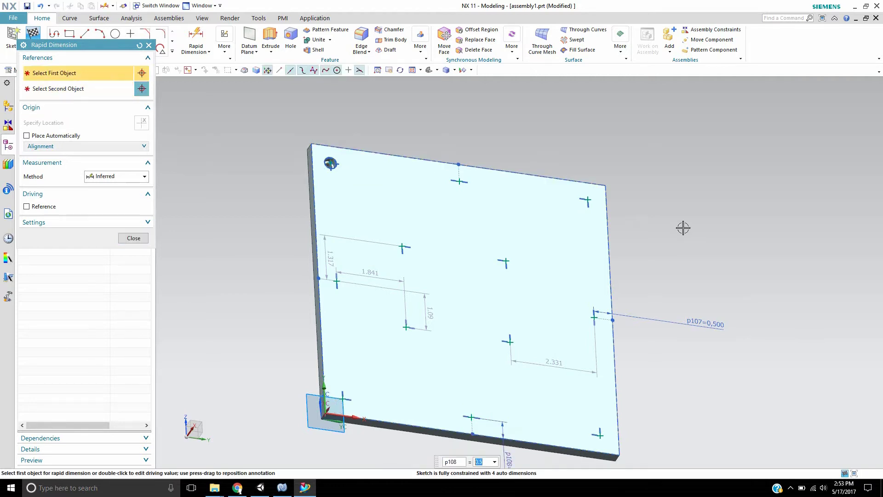
Draw a line joining the upper two central points and convert it to a reference line
{"action": "left_click", "coordinate": [85, 33]}
{"action": "left_click", "coordinate": [403, 248]}
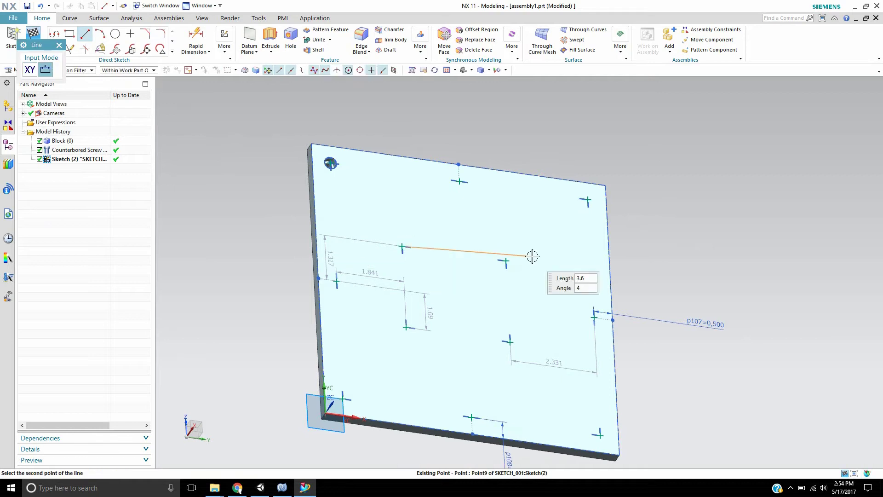
{"action": "left_click", "coordinate": [505, 261]}
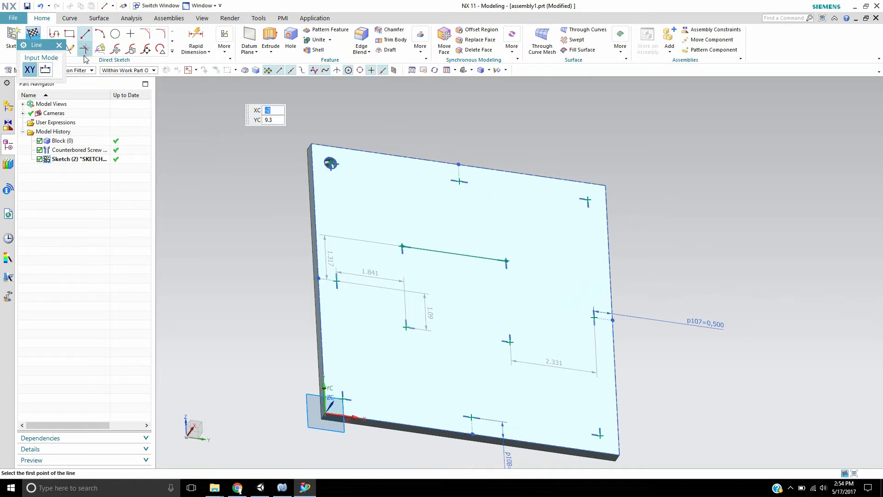
{"action": "left_click", "coordinate": [60, 45]}
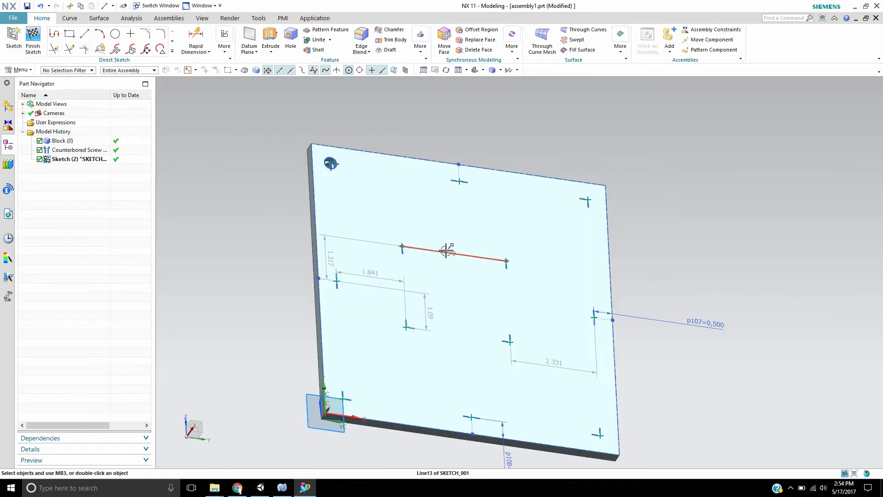
{"action": "right_click", "coordinate": [451, 253]}
{"action": "left_click", "coordinate": [483, 141]}
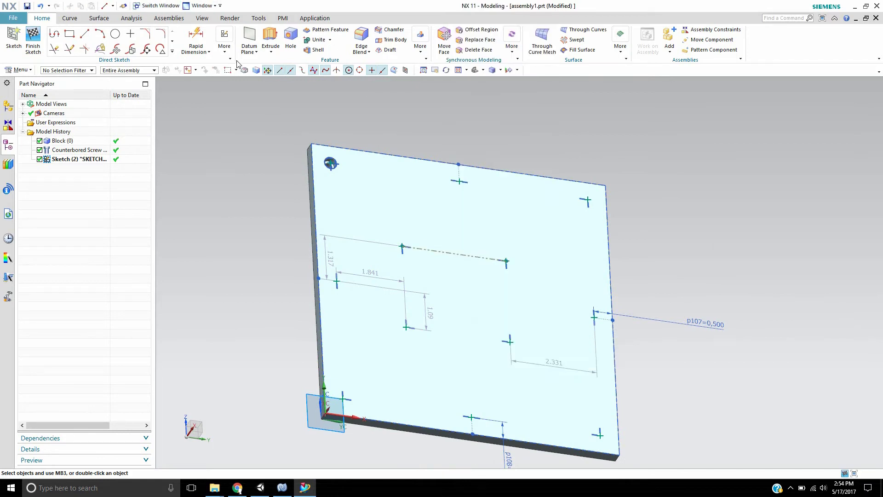
Apply a midpoint constraint between the horizontal reference line and the top-edge middle point
{"action": "left_click", "coordinate": [225, 44]}
{"action": "left_click", "coordinate": [249, 102]}
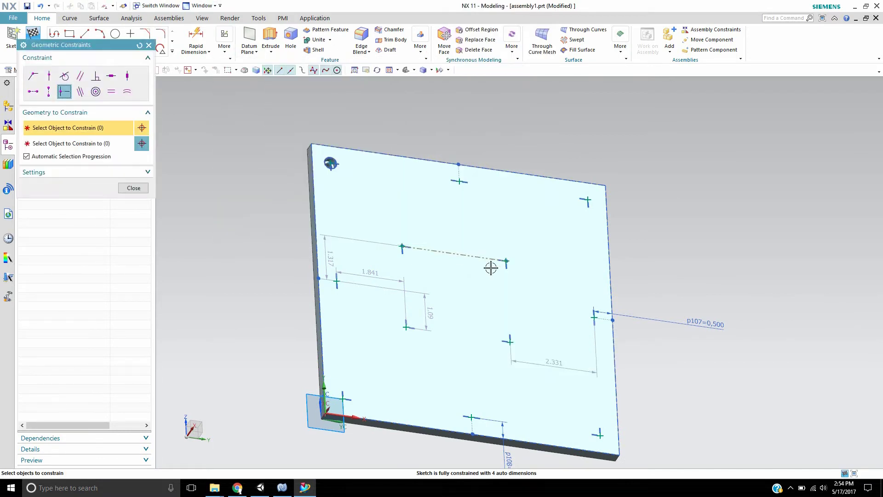
{"action": "left_click", "coordinate": [452, 254]}
{"action": "left_click", "coordinate": [460, 181]}
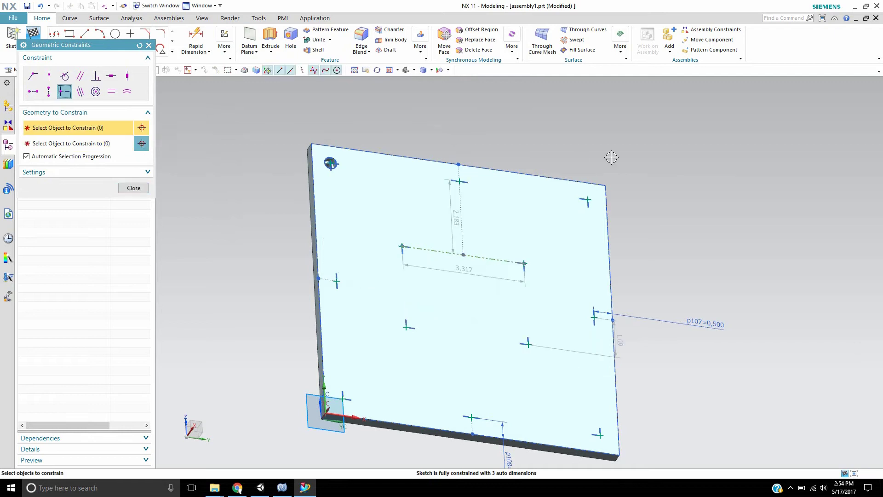
Draw a line joining the left two central points and convert it to a reference line
{"action": "left_click", "coordinate": [84, 33]}
{"action": "left_click", "coordinate": [402, 247]}
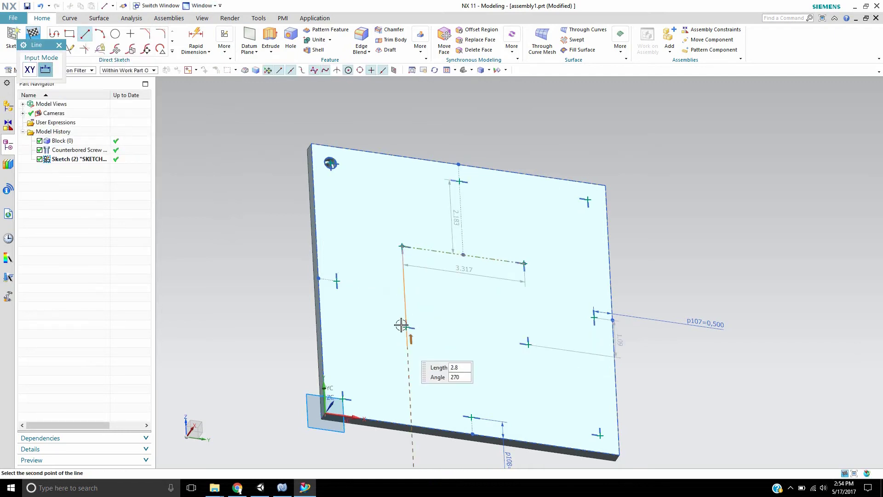
{"action": "left_click", "coordinate": [405, 327]}
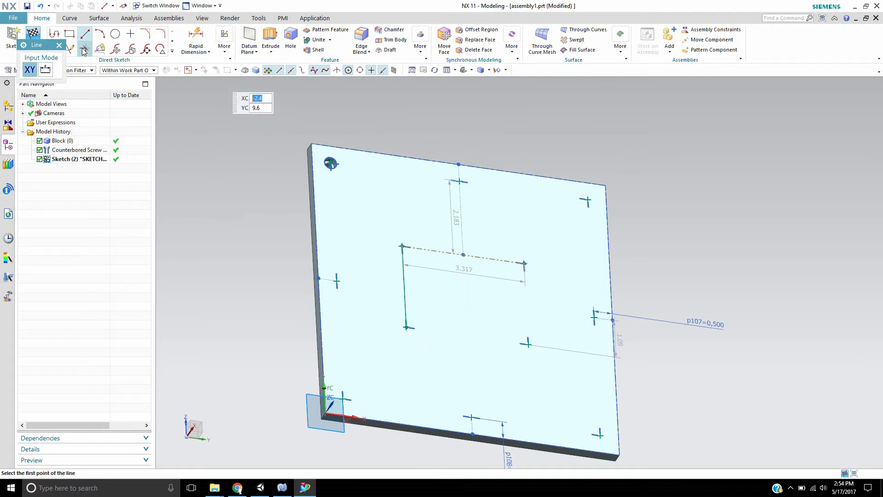
{"action": "left_click", "coordinate": [59, 46]}
{"action": "right_click", "coordinate": [404, 271]}
{"action": "left_click", "coordinate": [428, 141]}
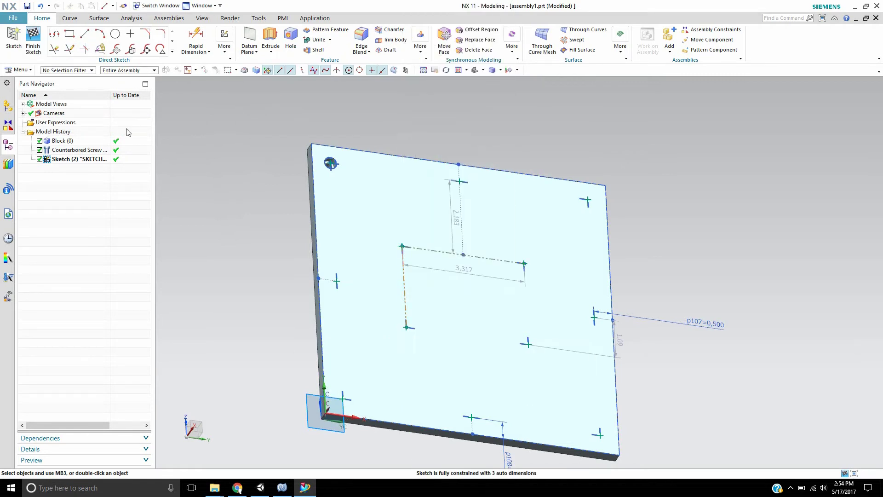
Apply a midpoint constraint between the vertical reference line and the left-edge middle point
{"action": "left_click", "coordinate": [224, 41]}
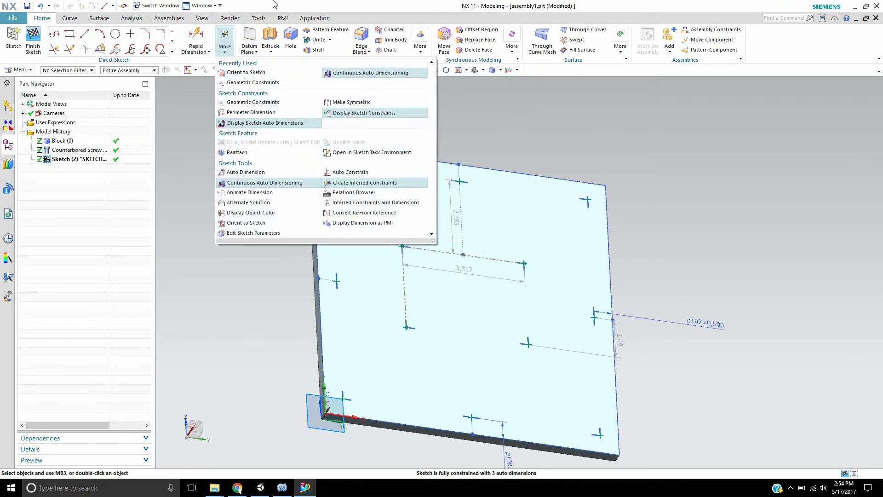
{"action": "left_click", "coordinate": [276, 5]}
{"action": "left_click", "coordinate": [225, 44]}
{"action": "left_click", "coordinate": [242, 103]}
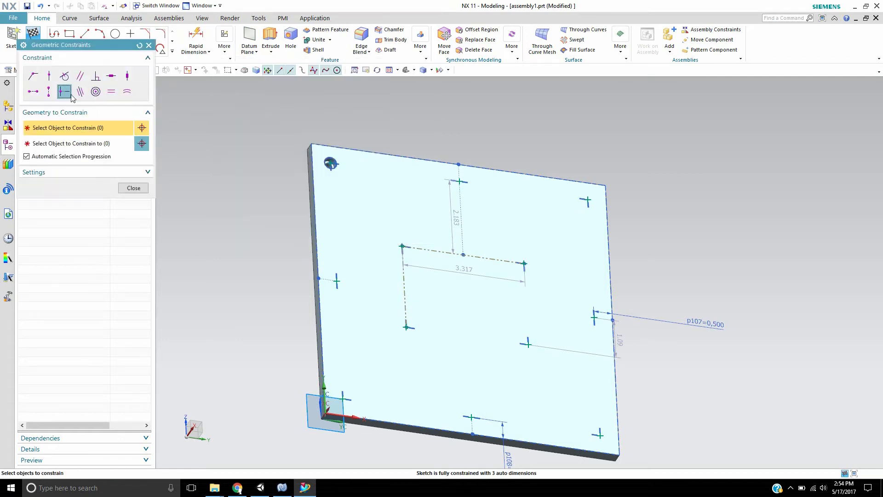
{"action": "left_click", "coordinate": [404, 274]}
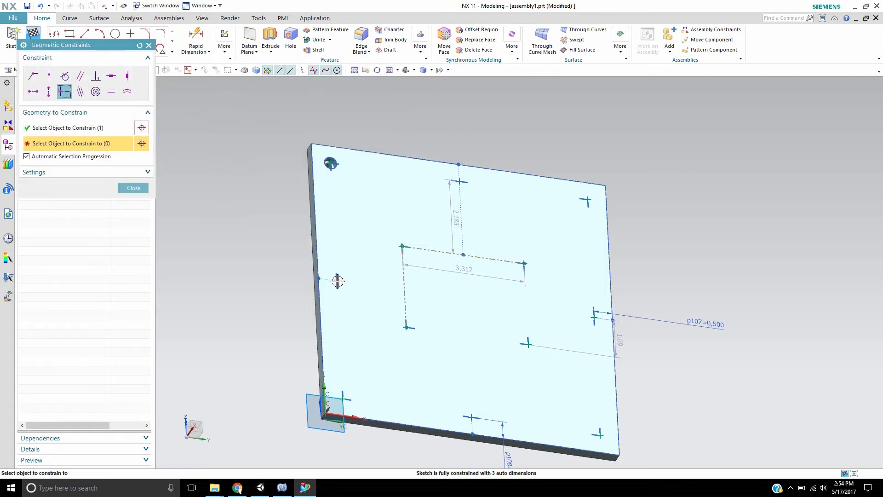
{"action": "left_click", "coordinate": [337, 281]}
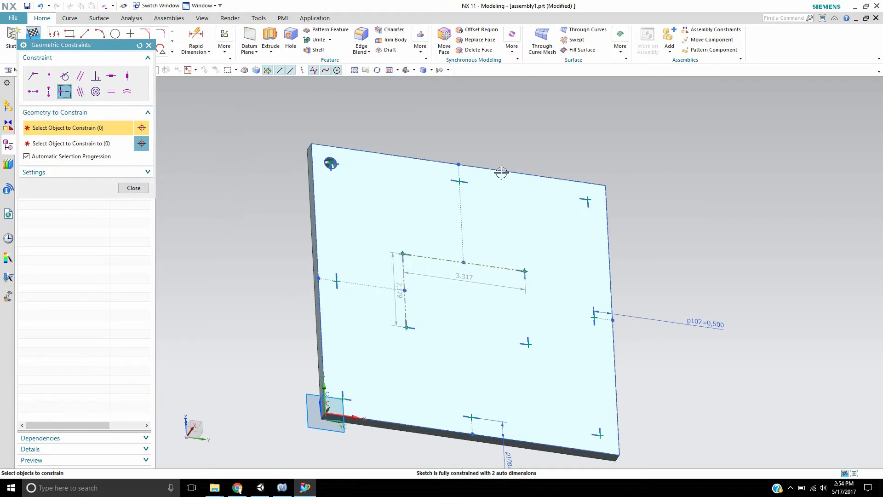
Dimension the horizontal reference line to 3.5 and the vertical reference line to 2.5
{"action": "key", "text": "d"}
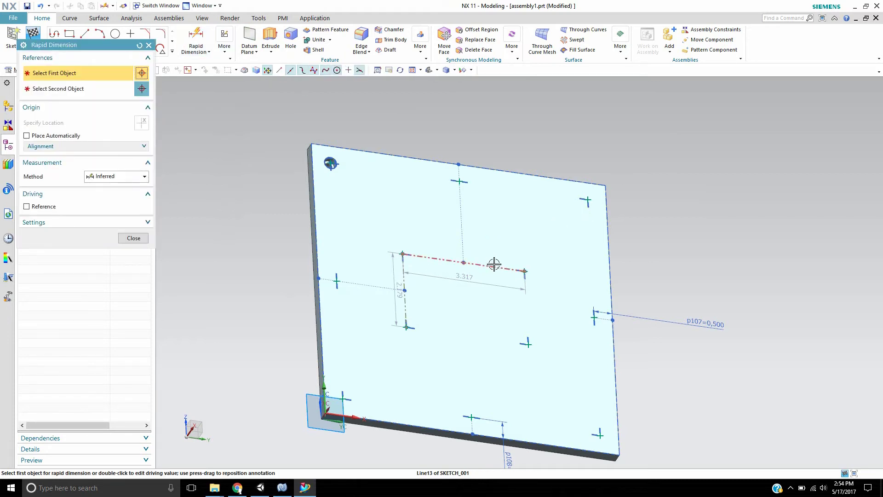
{"action": "left_click", "coordinate": [461, 113]}
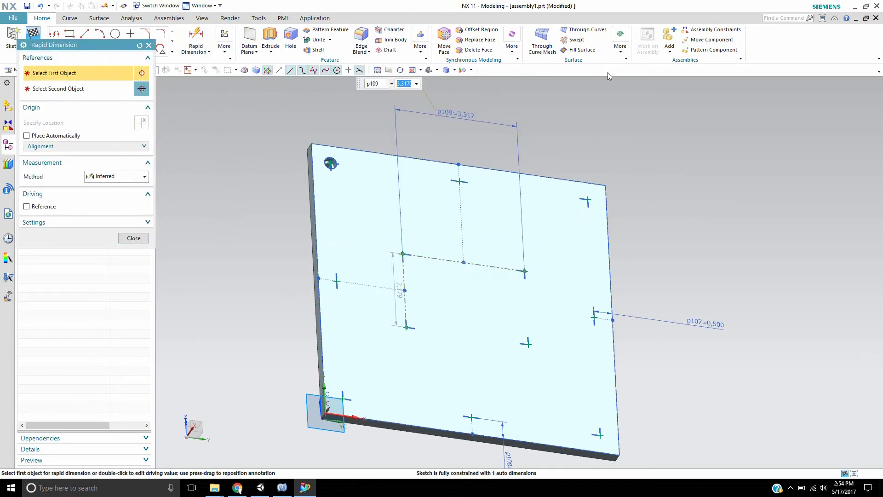
{"action": "key", "text": "Return"}
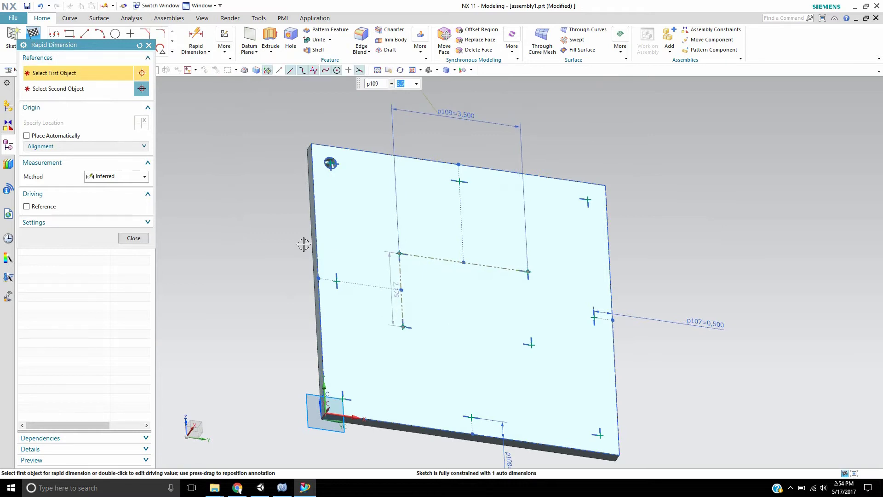
{"action": "left_click", "coordinate": [404, 270]}
{"action": "left_click", "coordinate": [224, 252]}
{"action": "type", "text": "2.5"}
{"action": "key", "text": "Return"}
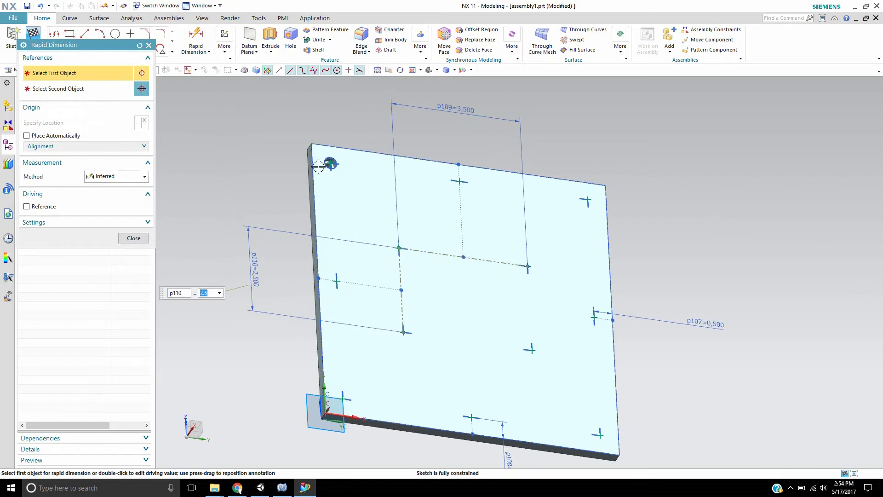
{"action": "scroll", "coordinate": [450, 204], "scroll_direction": "down", "scroll_amount": 1}
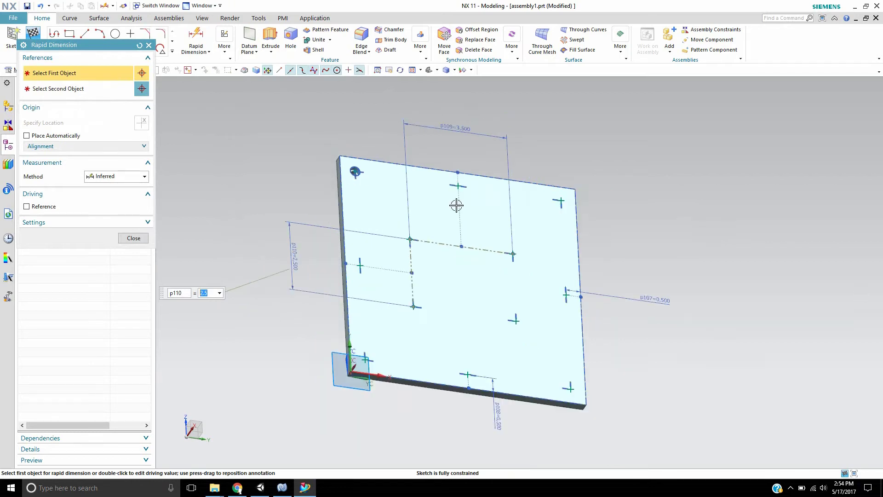
{"action": "left_click", "coordinate": [133, 238]}
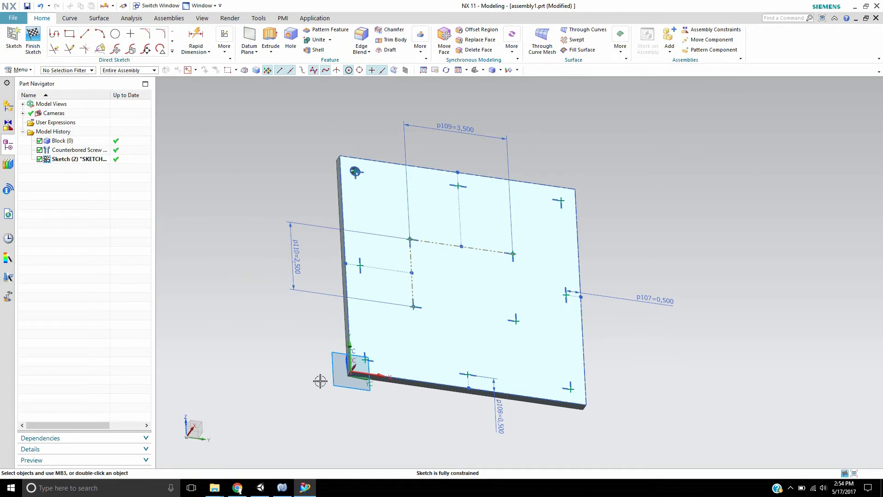
Finish the sketch of hole location points
{"action": "scroll", "coordinate": [515, 279], "scroll_direction": "up", "scroll_amount": 2}
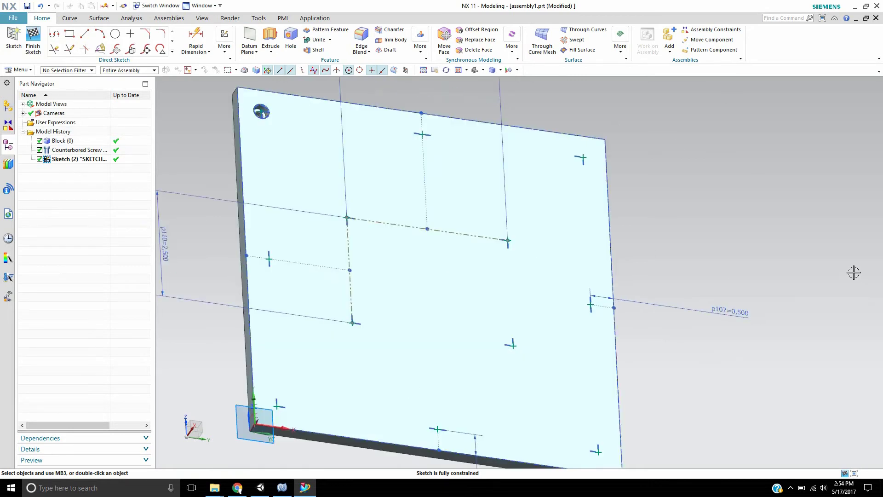
{"action": "scroll", "coordinate": [855, 278], "scroll_direction": "up", "scroll_amount": 2}
{"action": "scroll", "coordinate": [754, 248], "scroll_direction": "down", "scroll_amount": 4}
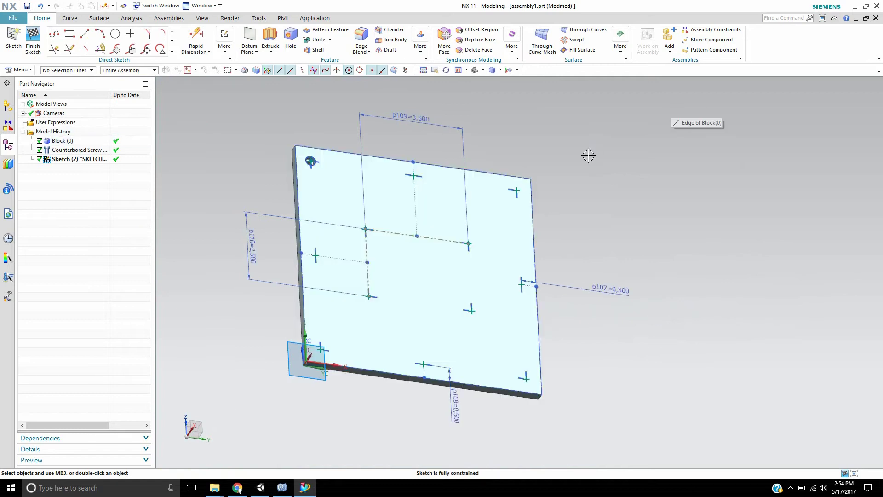
{"action": "mouse_move", "coordinate": [574, 186]}
{"action": "middle_mouse_down"}
{"action": "mouse_move", "coordinate": [561, 199]}
{"action": "mouse_move", "coordinate": [546, 195]}
{"action": "mouse_move", "coordinate": [568, 173]}
{"action": "mouse_move", "coordinate": [567, 157]}
{"action": "mouse_move", "coordinate": [574, 197]}
{"action": "mouse_move", "coordinate": [583, 187]}
{"action": "mouse_move", "coordinate": [576, 191]}
{"action": "middle_mouse_up"}
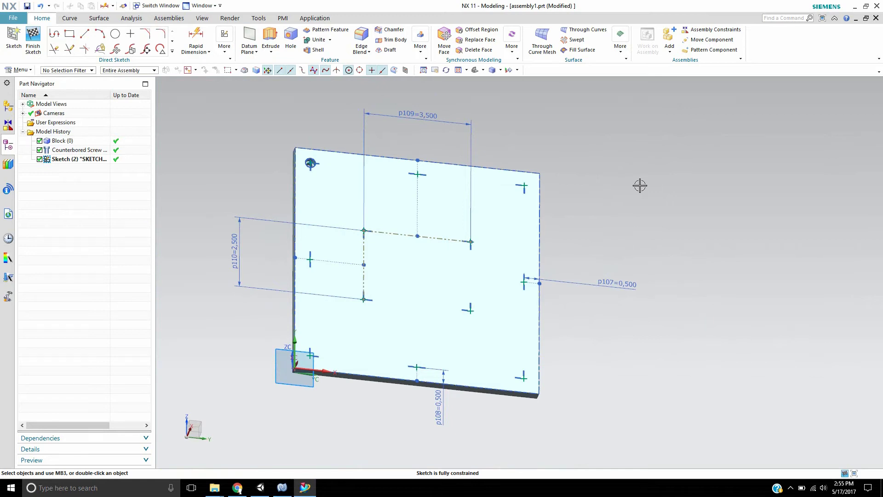
{"action": "left_click", "coordinate": [33, 39]}
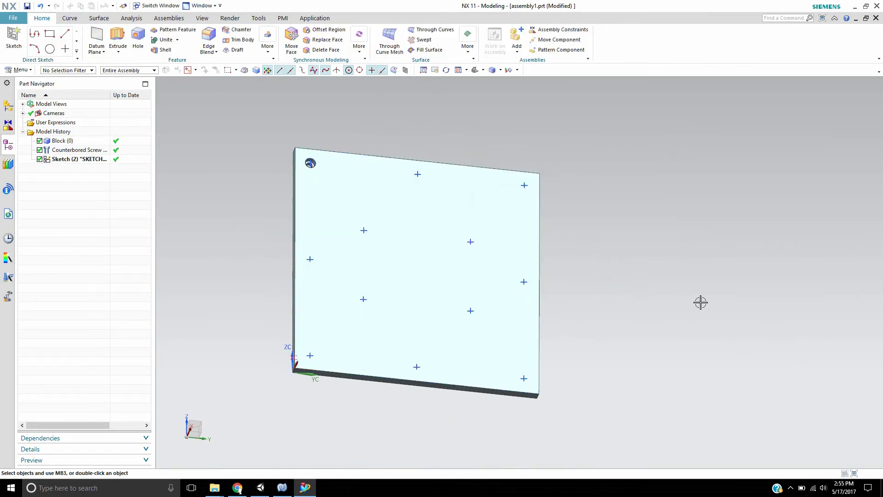
Start a Pattern Feature with the General layout and select the counterbored screw hole as the feature to pattern
{"action": "middle_click_drag", "start_coordinate": [700, 302], "coordinate": [681, 257]}
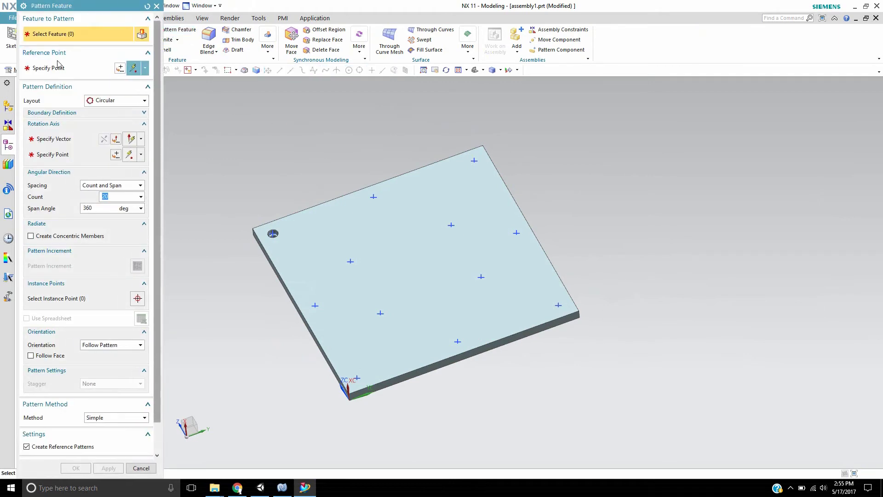
{"action": "left_click", "coordinate": [102, 102]}
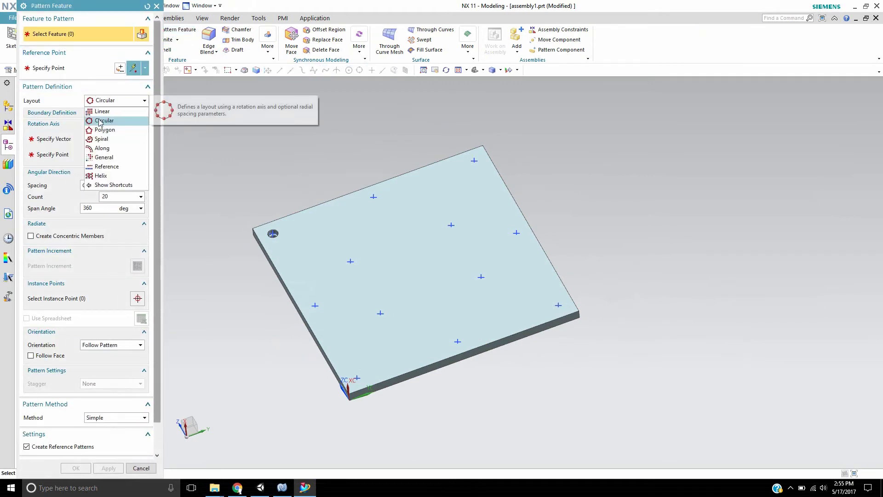
{"action": "left_click", "coordinate": [104, 158]}
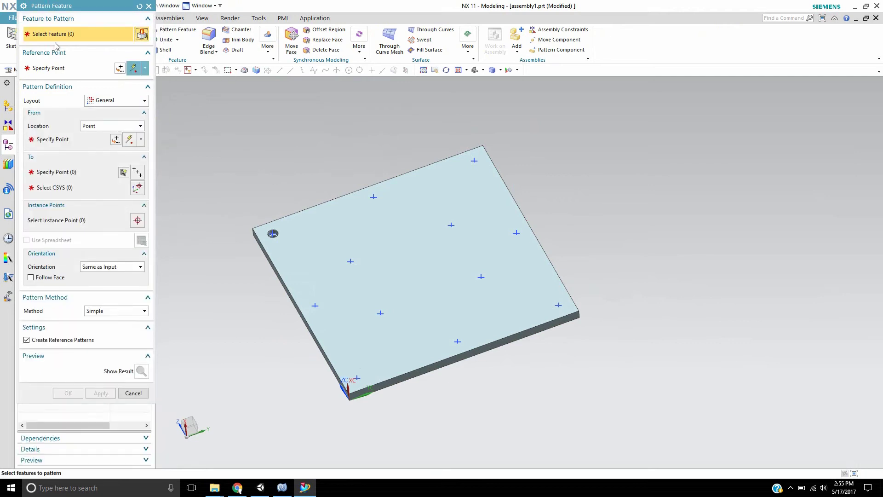
{"action": "scroll", "coordinate": [287, 233], "scroll_direction": "up", "scroll_amount": 5}
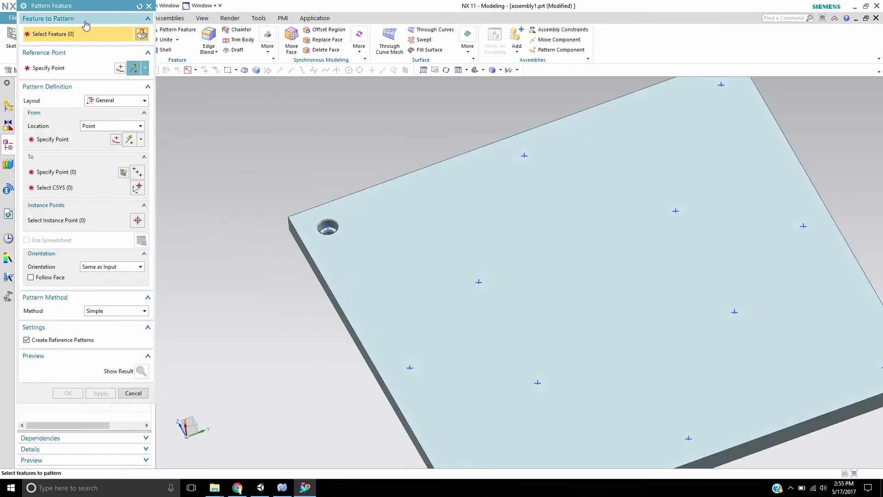
{"action": "left_click_drag", "start_coordinate": [130, 16], "coordinate": [239, 35]}
{"action": "left_click", "coordinate": [68, 151]}
Set the pattern's From point at the arc center of the hole's upper edge on the plate face
{"action": "scroll", "coordinate": [396, 151], "scroll_direction": "down", "scroll_amount": 2}
{"action": "left_click", "coordinate": [170, 159]}
{"action": "scroll", "coordinate": [340, 193], "scroll_direction": "up", "scroll_amount": 6}
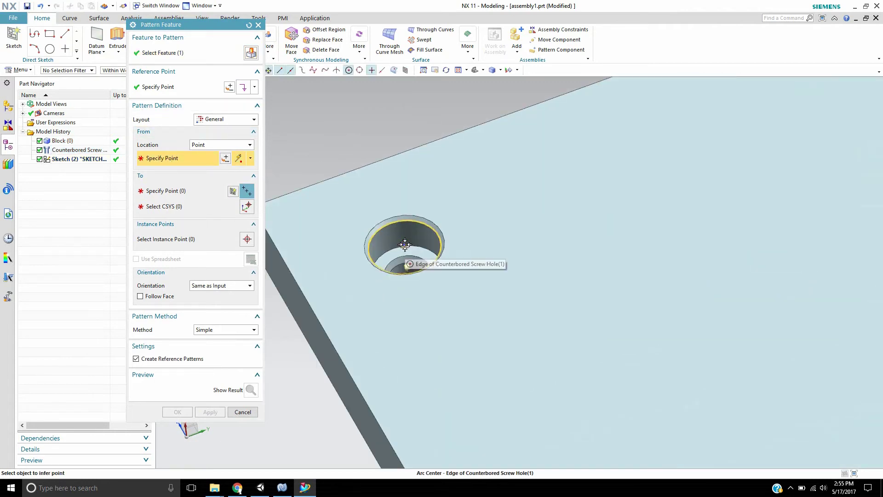
{"action": "scroll", "coordinate": [328, 233], "scroll_direction": "up", "scroll_amount": 3}
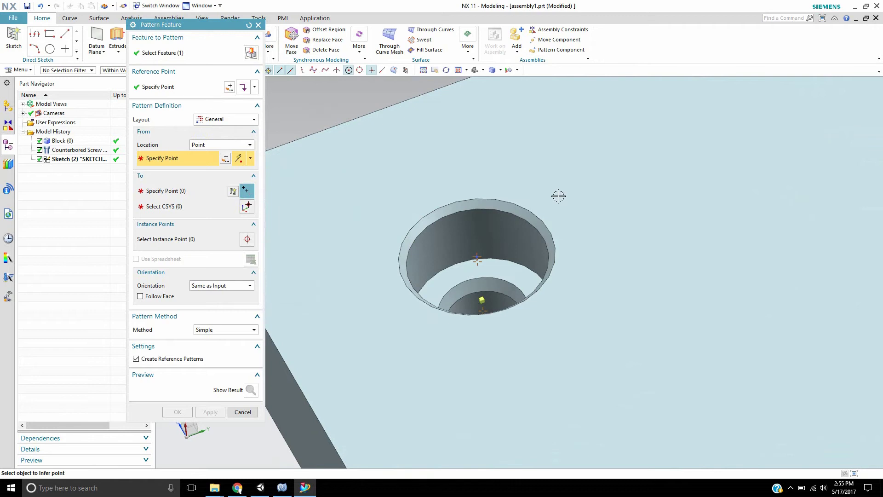
{"action": "left_click", "coordinate": [516, 204]}
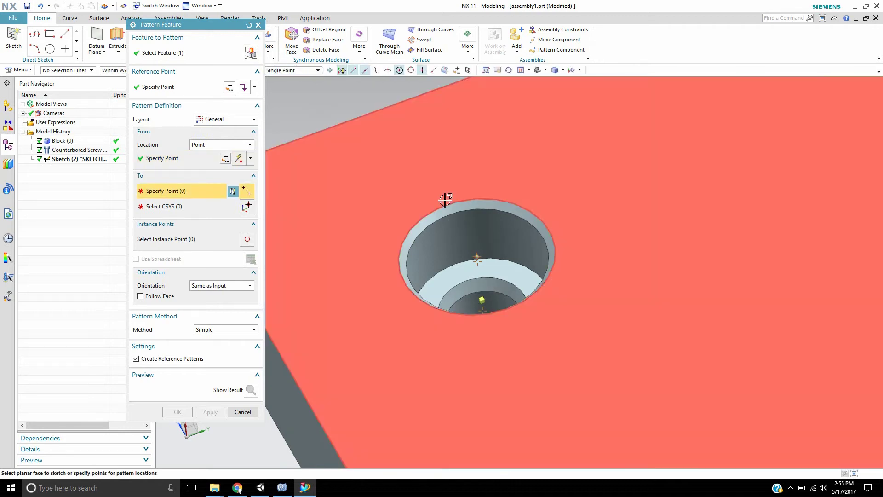
Respecify the pattern's reference point at the center of the hole's lower circular edge
{"action": "scroll", "coordinate": [442, 193], "scroll_direction": "down", "scroll_amount": 4}
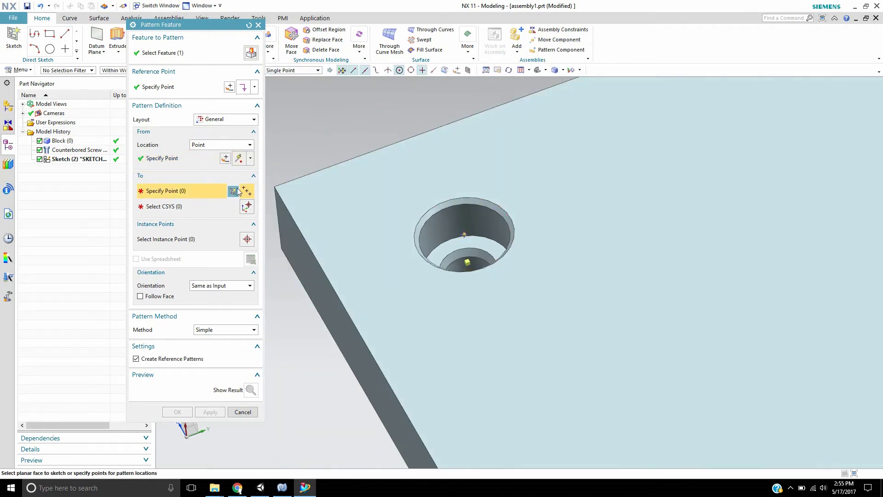
{"action": "scroll", "coordinate": [368, 187], "scroll_direction": "down", "scroll_amount": 4}
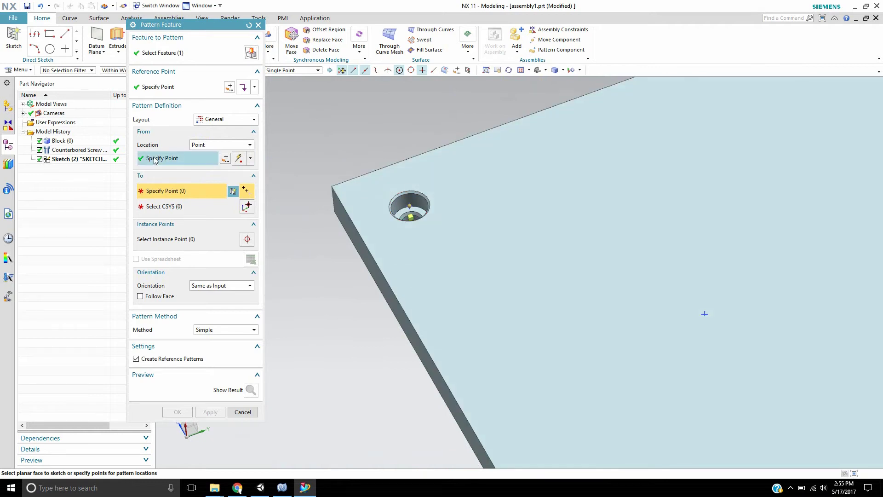
{"action": "left_click", "coordinate": [157, 87]}
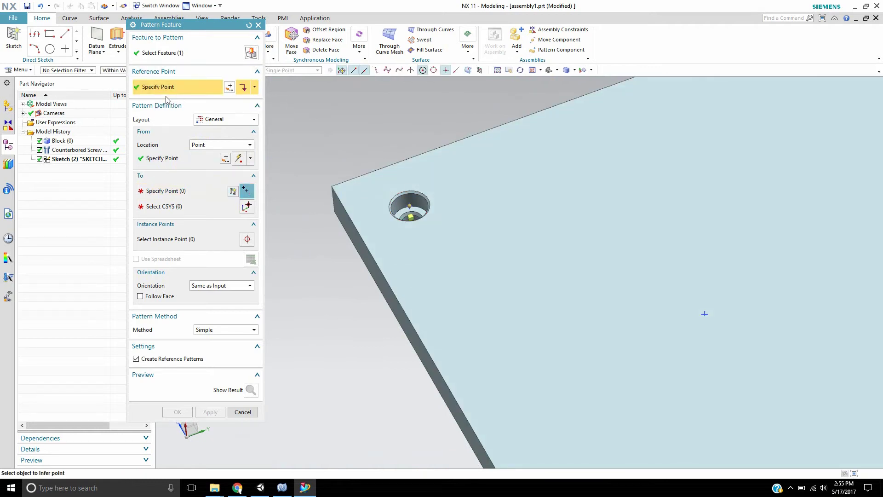
{"action": "scroll", "coordinate": [419, 213], "scroll_direction": "up", "scroll_amount": 5}
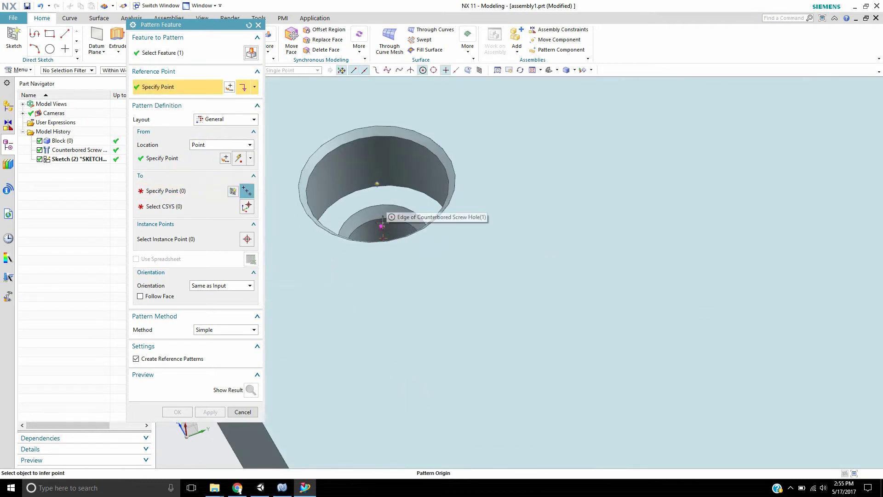
{"action": "left_click", "coordinate": [381, 236]}
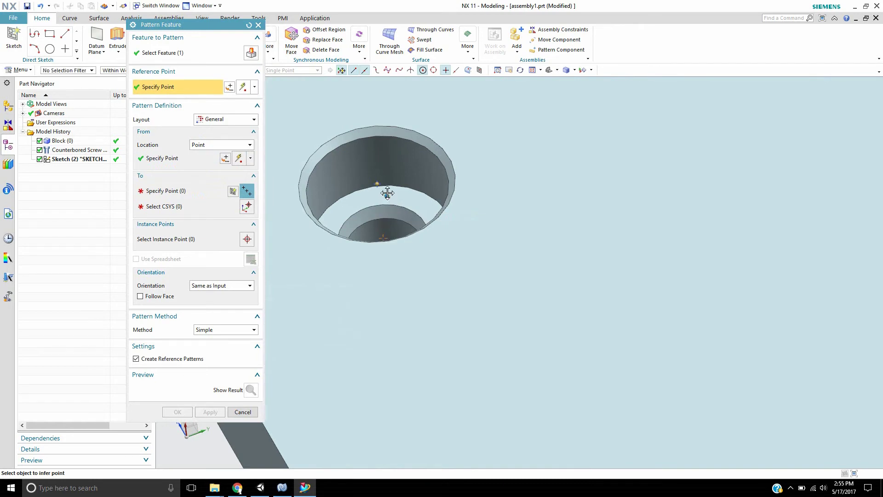
Respecify the pattern's reference point at the arc center of the hole's upper edge
{"action": "left_click", "coordinate": [377, 182]}
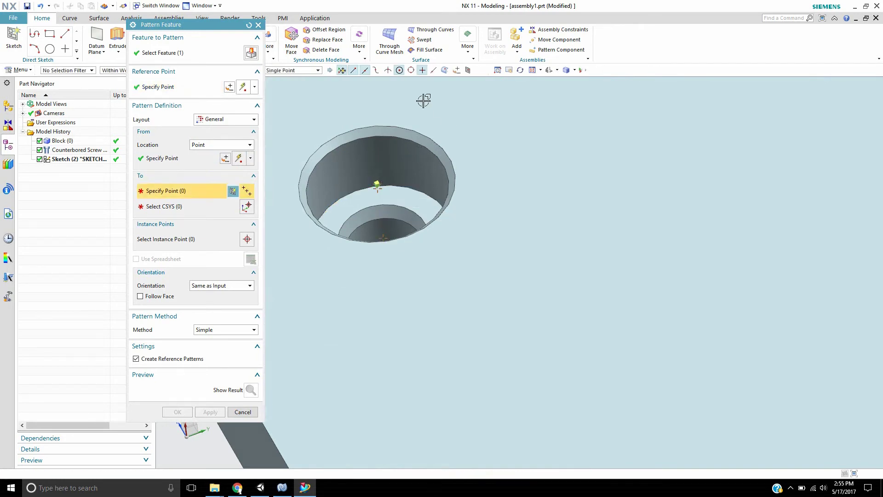
{"action": "left_click", "coordinate": [166, 91]}
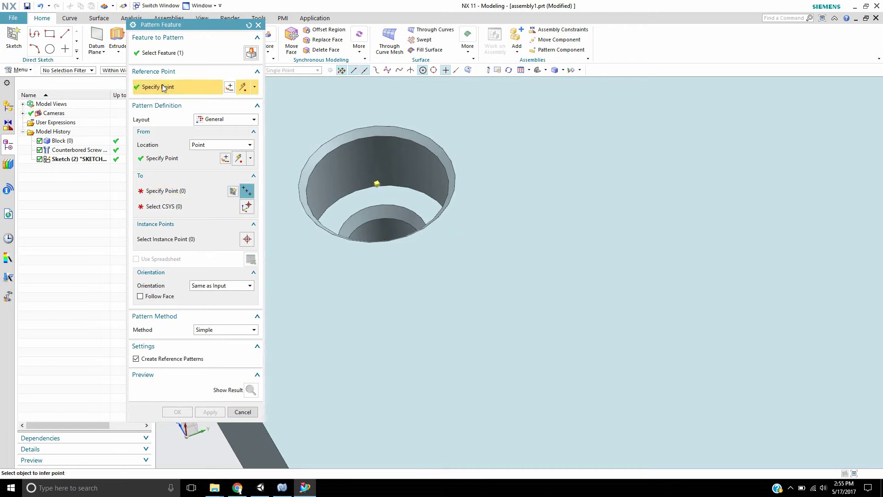
{"action": "left_click", "coordinate": [377, 184]}
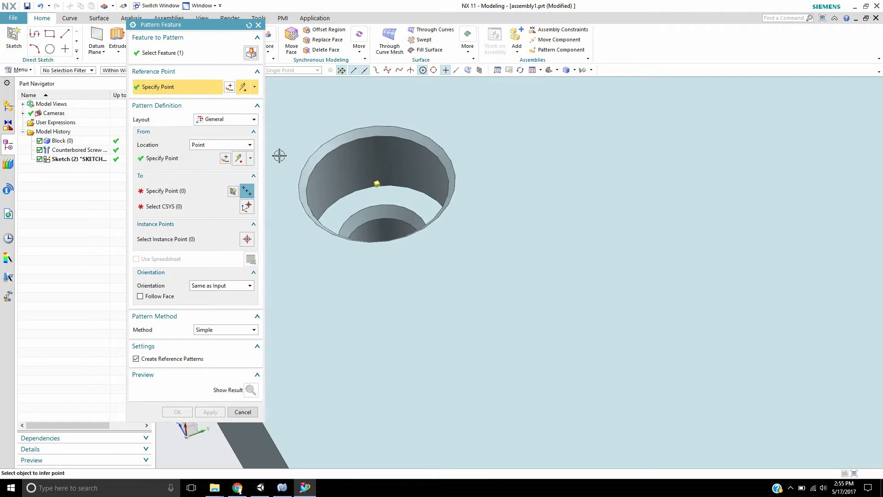
Examine the counterbored hole and its position relative to the sketch points on the plate face
{"action": "scroll", "coordinate": [409, 200], "scroll_direction": "down", "scroll_amount": 3}
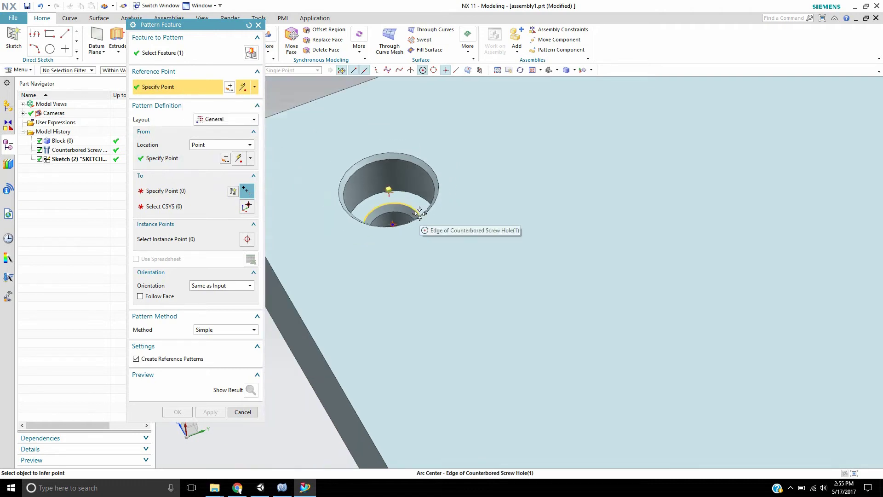
{"action": "scroll", "coordinate": [377, 241], "scroll_direction": "down", "scroll_amount": 5}
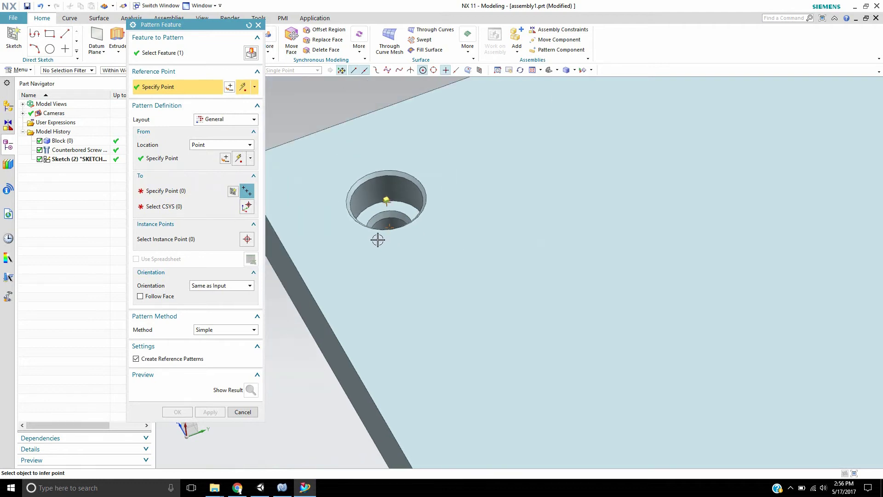
{"action": "scroll", "coordinate": [376, 241], "scroll_direction": "up", "scroll_amount": 5}
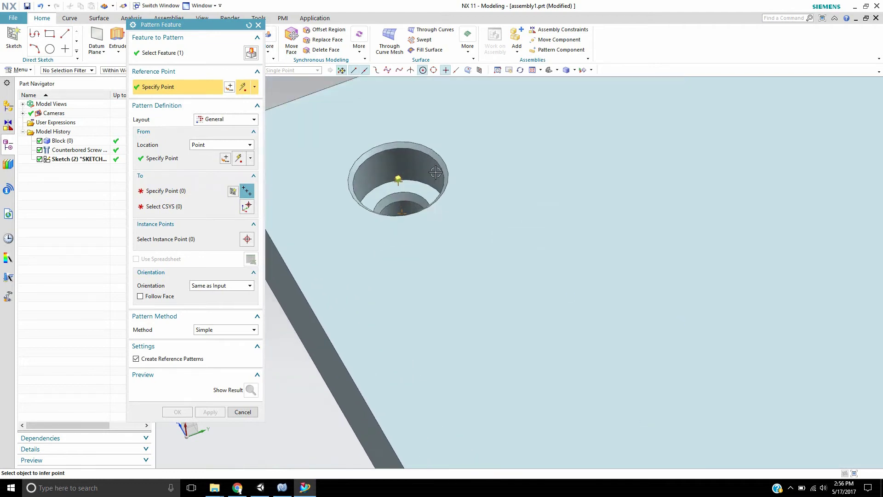
{"action": "scroll", "coordinate": [497, 166], "scroll_direction": "up", "scroll_amount": 2}
{"action": "scroll", "coordinate": [510, 170], "scroll_direction": "down", "scroll_amount": 5}
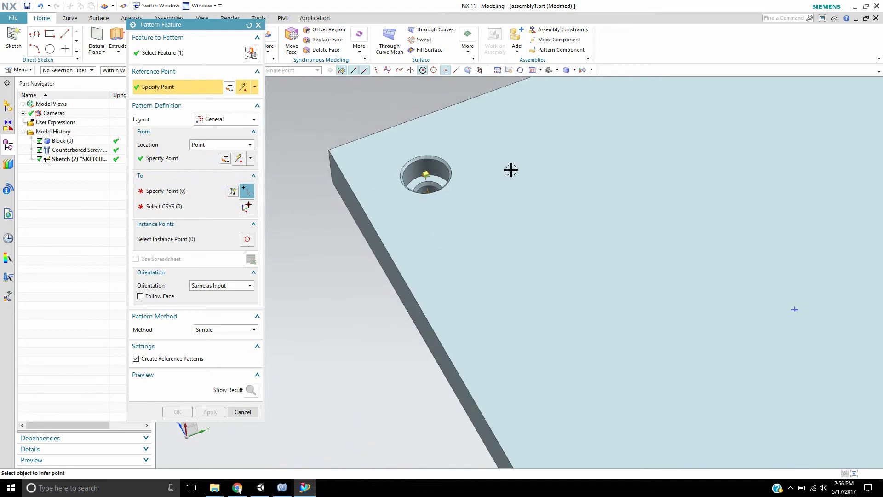
{"action": "scroll", "coordinate": [495, 136], "scroll_direction": "up", "scroll_amount": 2}
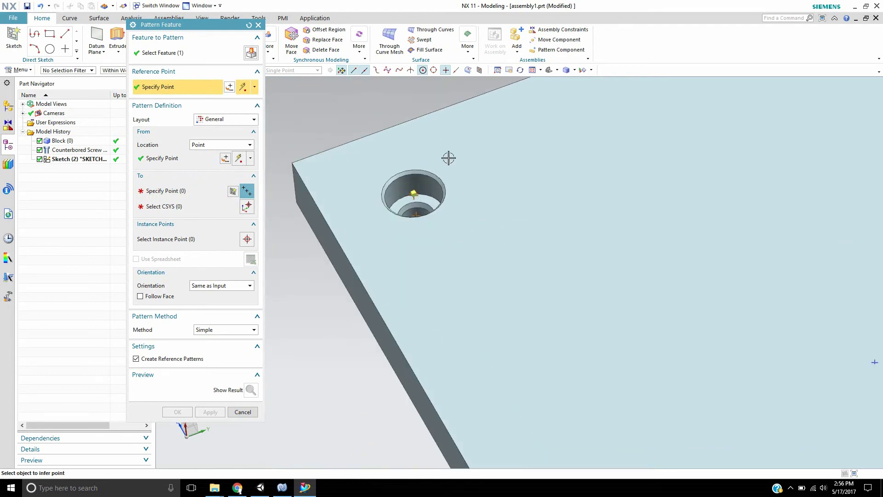
{"action": "scroll", "coordinate": [483, 212], "scroll_direction": "down", "scroll_amount": 2}
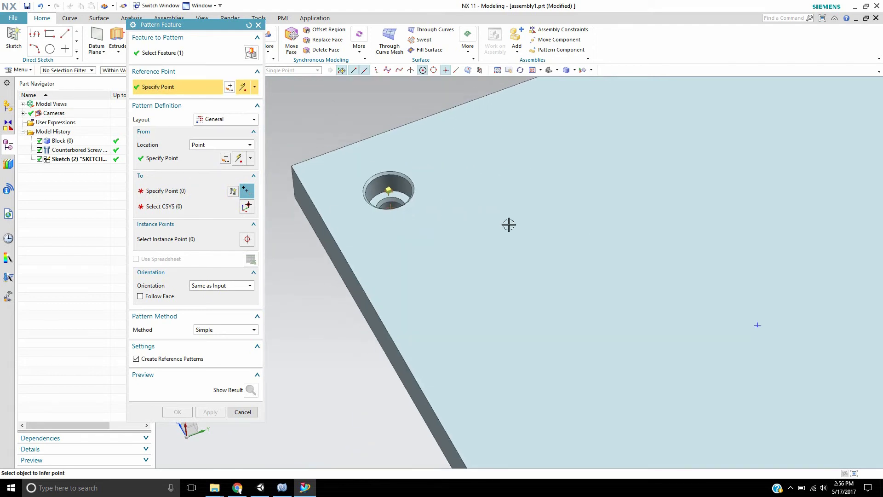
{"action": "scroll", "coordinate": [519, 237], "scroll_direction": "down", "scroll_amount": 1}
{"action": "scroll", "coordinate": [592, 201], "scroll_direction": "down", "scroll_amount": 3}
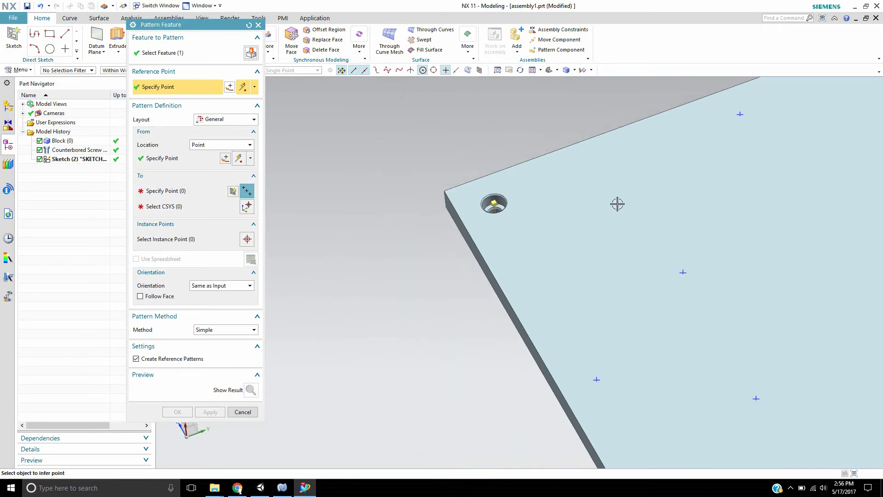
{"action": "scroll", "coordinate": [510, 212], "scroll_direction": "up", "scroll_amount": 4}
{"action": "scroll", "coordinate": [696, 212], "scroll_direction": "down", "scroll_amount": 3}
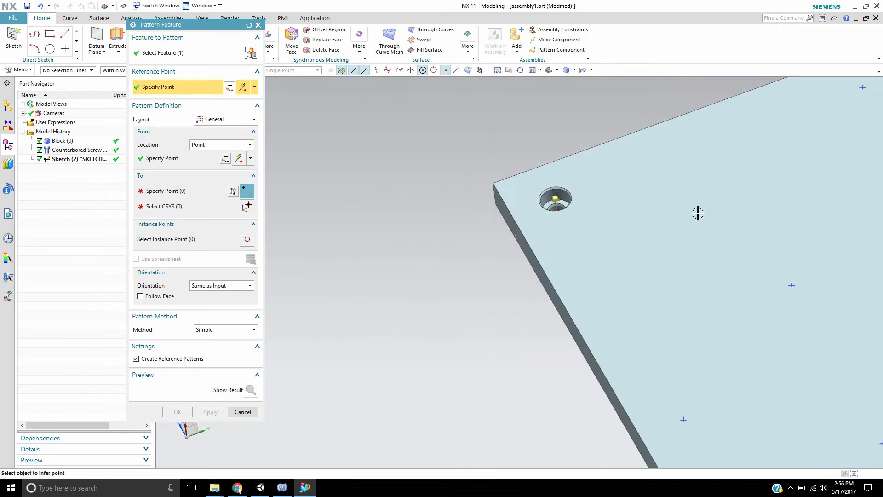
{"action": "scroll", "coordinate": [697, 213], "scroll_direction": "up", "scroll_amount": 2}
Specify the first To location of the pattern at sketch point Point2 near the plate's side edge
{"action": "middle_click_drag", "start_coordinate": [757, 197], "coordinate": [475, 166], "text": "shift"}
{"action": "scroll", "coordinate": [481, 160], "scroll_direction": "down", "scroll_amount": 3}
{"action": "scroll", "coordinate": [502, 208], "scroll_direction": "up", "scroll_amount": 1}
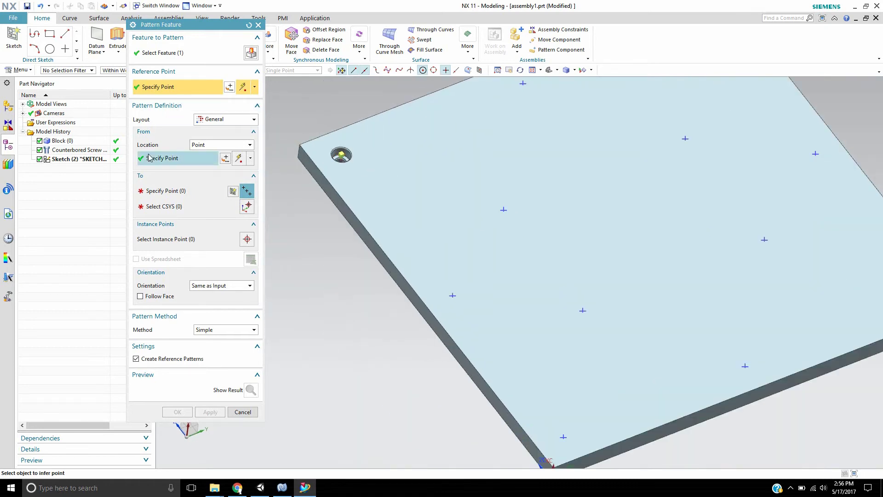
{"action": "scroll", "coordinate": [347, 160], "scroll_direction": "up", "scroll_amount": 1}
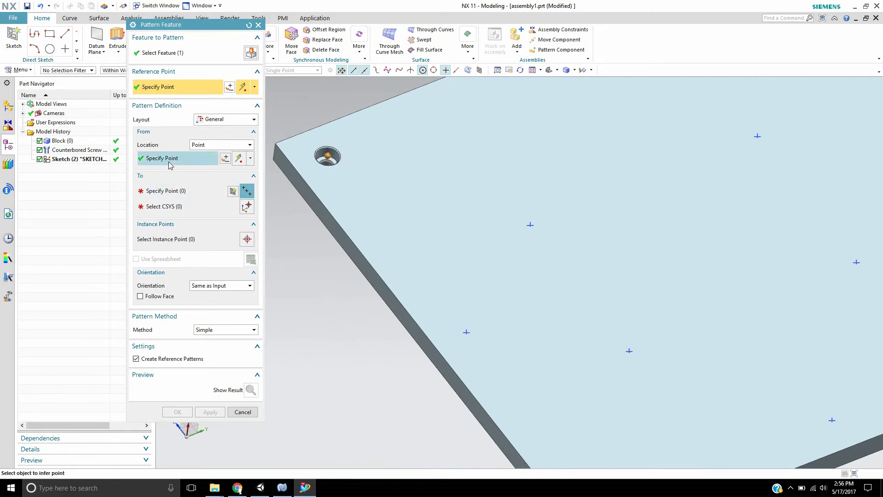
{"action": "left_click", "coordinate": [174, 191]}
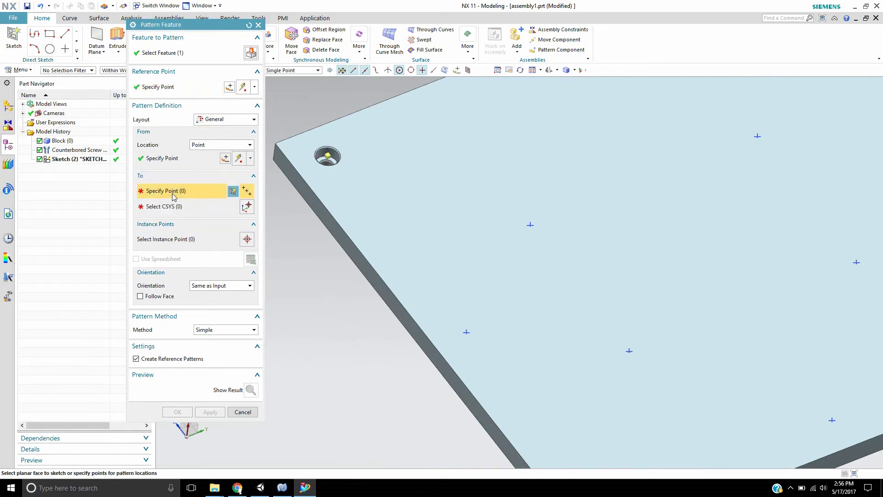
{"action": "scroll", "coordinate": [433, 216], "scroll_direction": "down", "scroll_amount": 1}
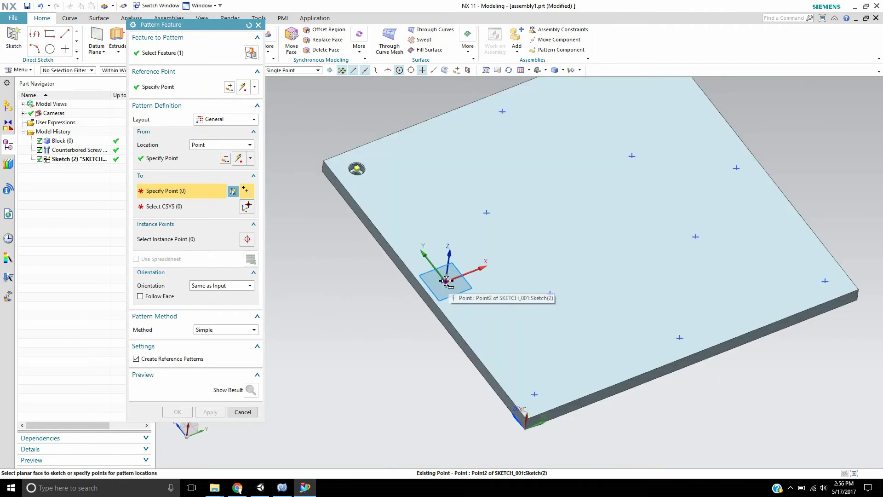
{"action": "left_click", "coordinate": [446, 281]}
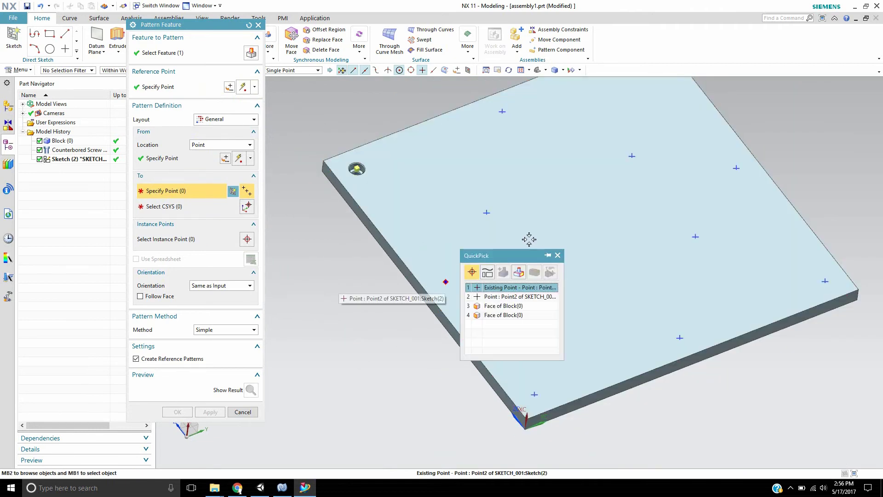
{"action": "left_click", "coordinate": [517, 297]}
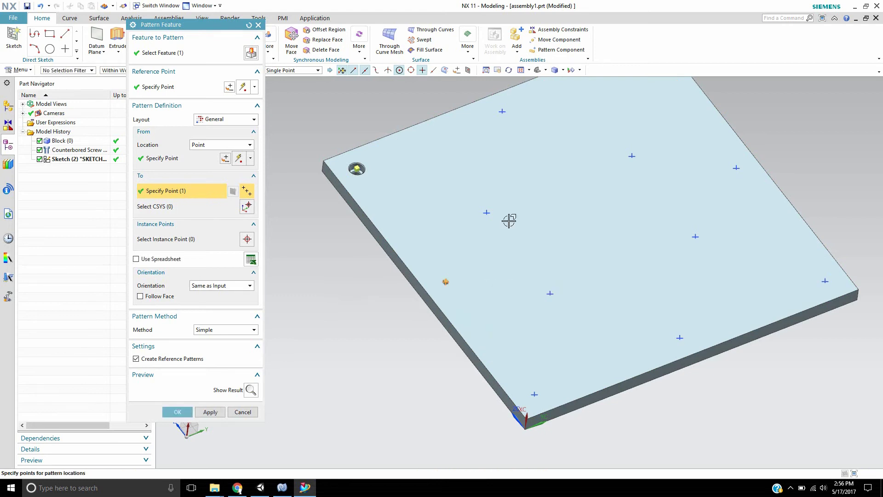
Add nine more sketch points on the plate face as To locations and create the hole pattern
{"action": "left_click", "coordinate": [502, 112]}
{"action": "left_click", "coordinate": [550, 293]}
{"action": "left_click", "coordinate": [535, 394]}
{"action": "left_click", "coordinate": [679, 336]}
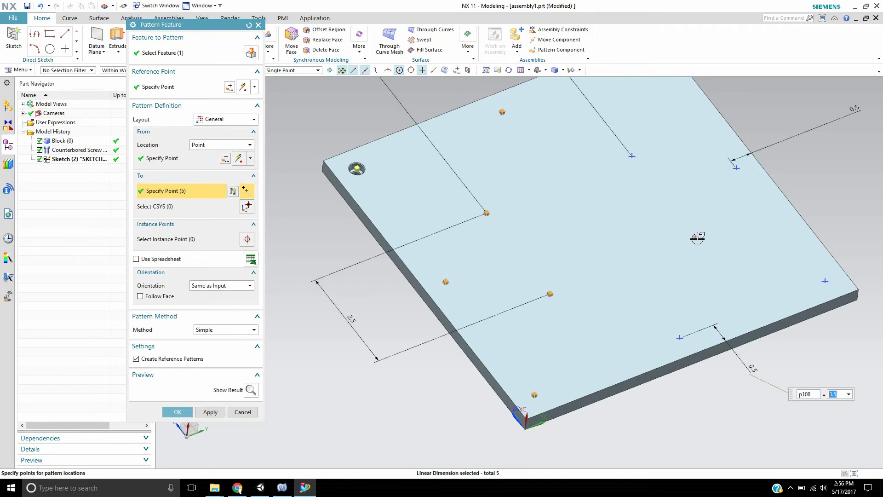
{"action": "left_click", "coordinate": [678, 337]}
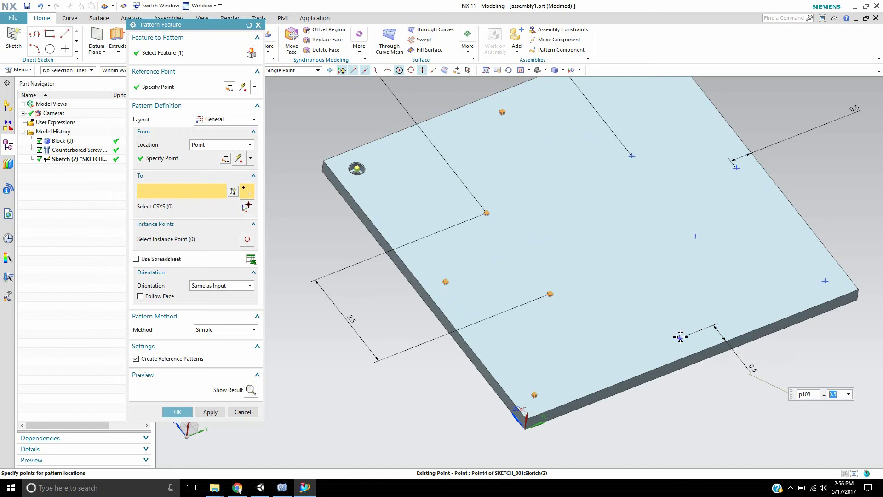
{"action": "left_click", "coordinate": [693, 236]}
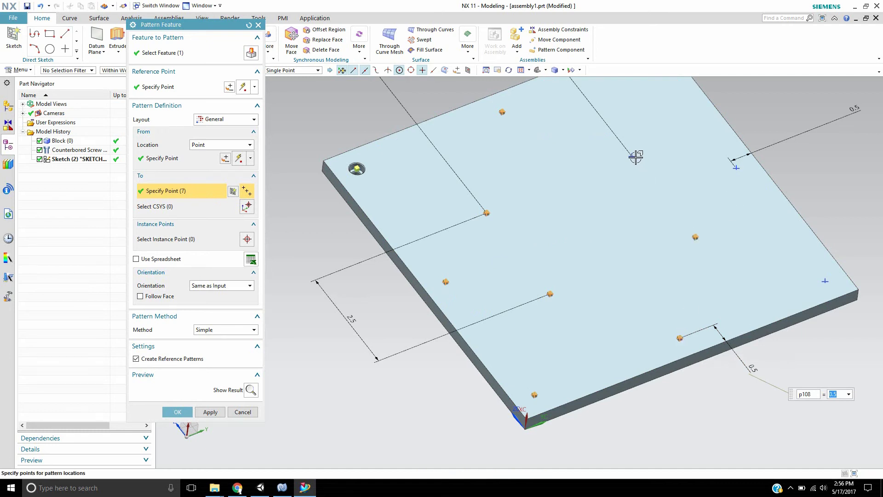
{"action": "left_click", "coordinate": [634, 156]}
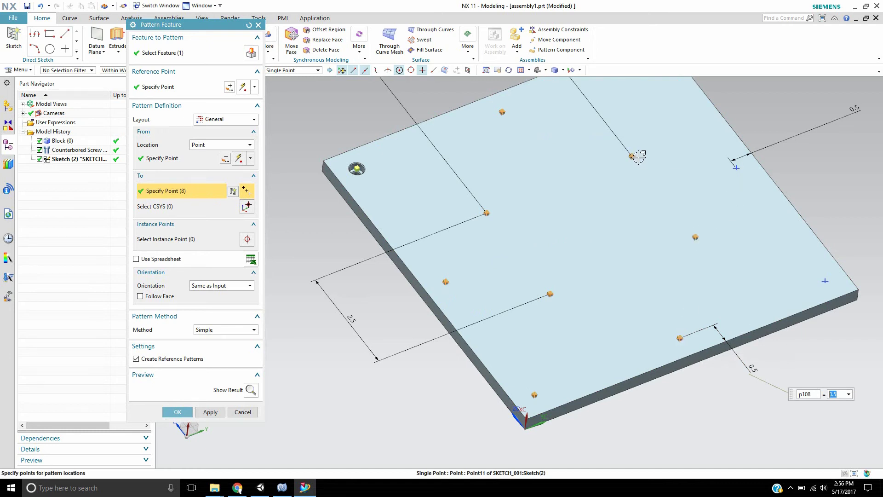
{"action": "left_click", "coordinate": [736, 167]}
{"action": "left_click", "coordinate": [825, 280]}
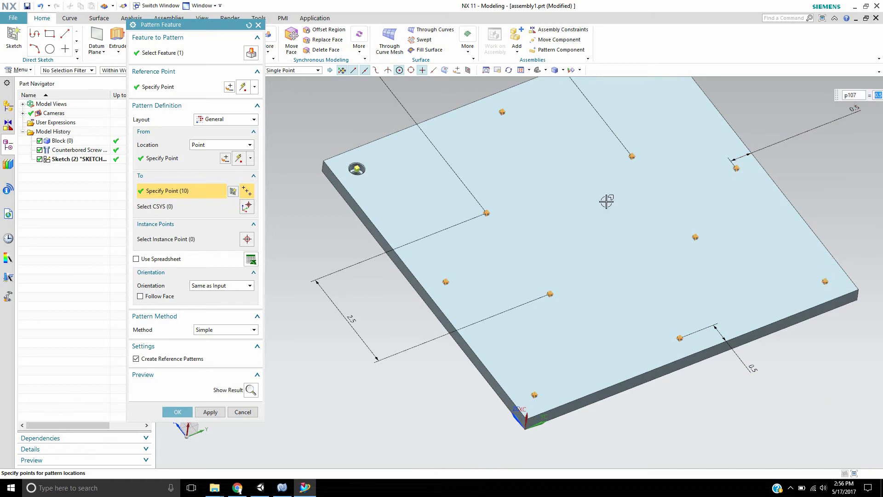
{"action": "left_click", "coordinate": [176, 411]}
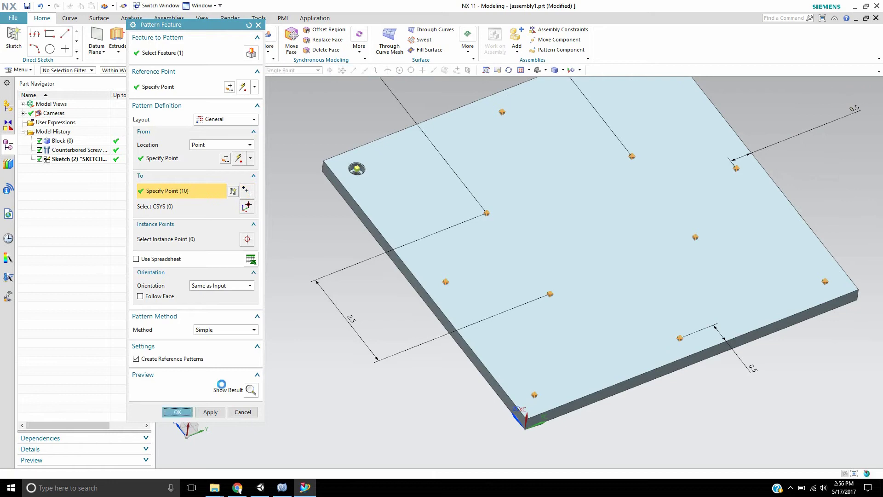
Try to edit the Pattern Feature to include the missed sketch point at the plate's far corner
{"action": "middle_click_drag", "start_coordinate": [397, 208], "coordinate": [598, 146]}
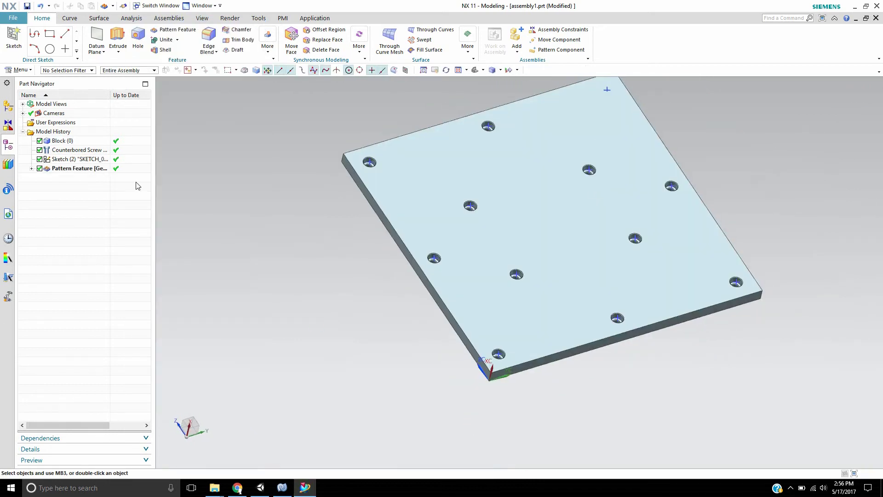
{"action": "double_click", "coordinate": [68, 169]}
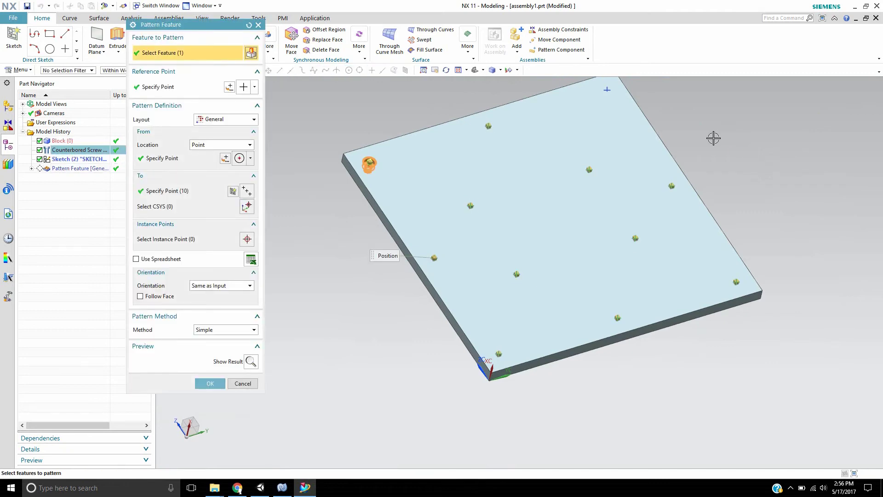
{"action": "middle_click_drag", "start_coordinate": [706, 135], "coordinate": [696, 249]}
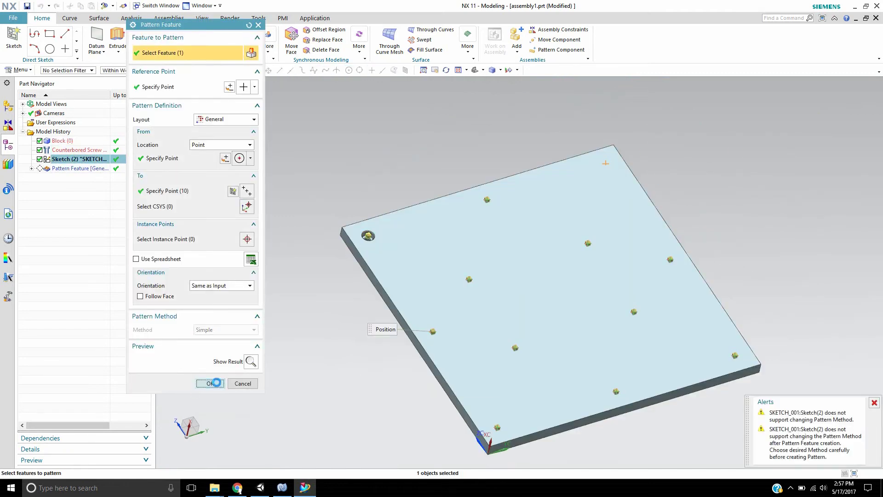
{"action": "left_click", "coordinate": [209, 383]}
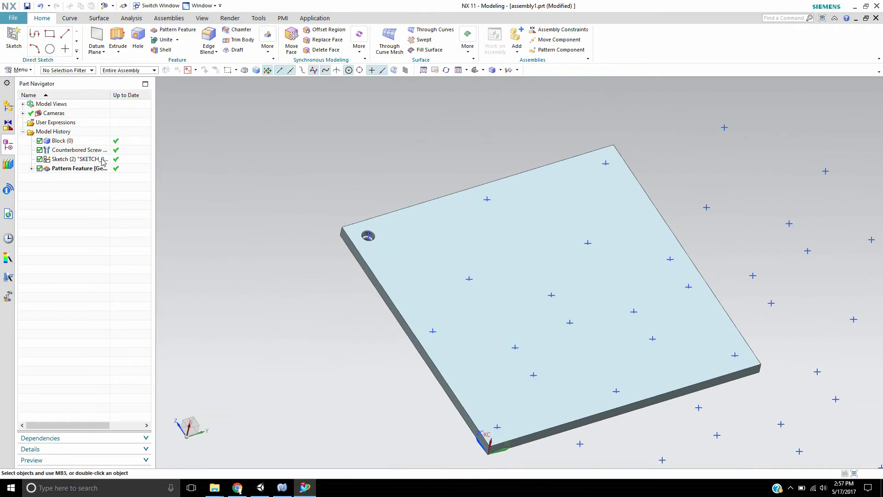
Edit the pattern to use the counterbored screw hole as its feature and add the far corner sketch point as a To location
{"action": "double_click", "coordinate": [92, 168]}
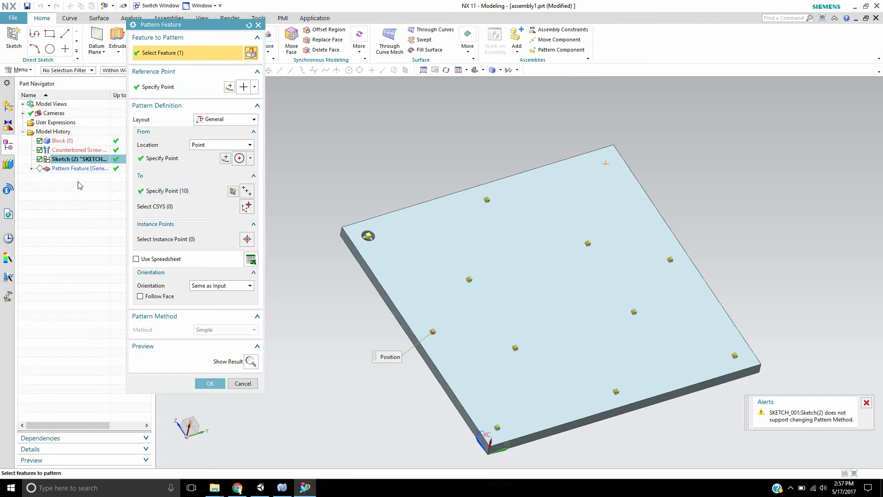
{"action": "left_click", "coordinate": [77, 150]}
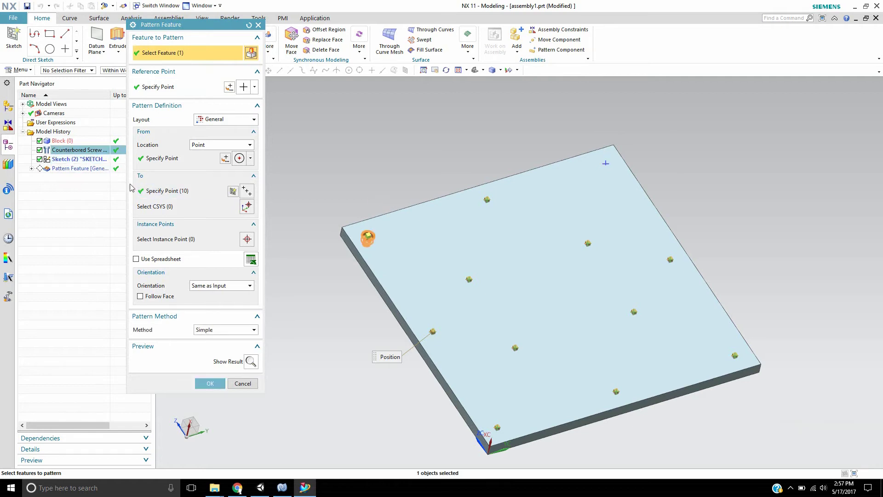
{"action": "left_click", "coordinate": [195, 191]}
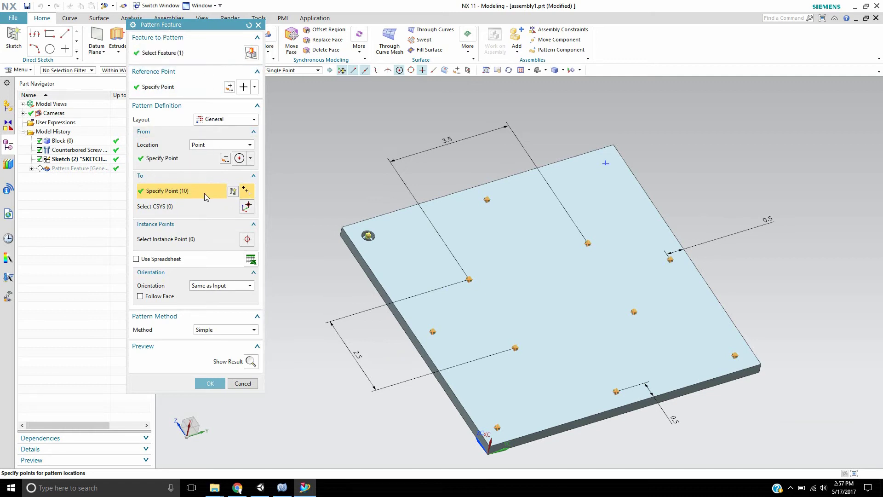
{"action": "left_click", "coordinate": [605, 164]}
{"action": "left_click", "coordinate": [210, 383]}
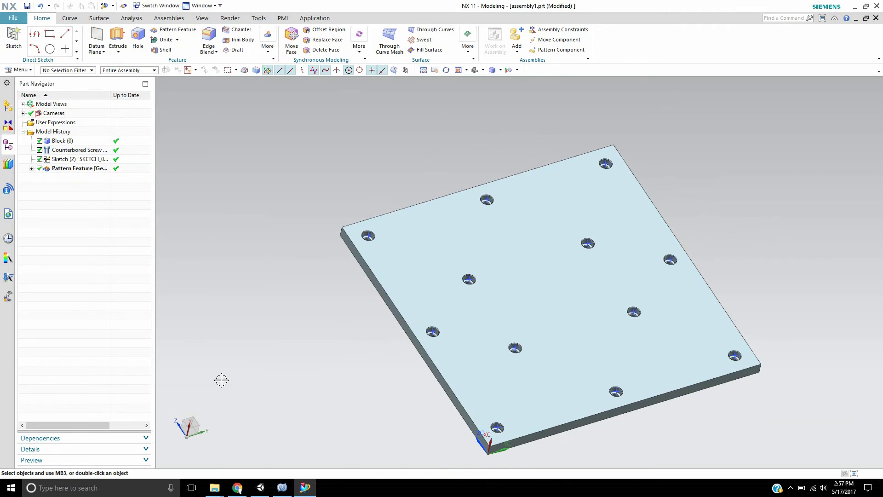
Display the component structure of assembly1 and fit the patterned plate in the view
{"action": "middle_click_drag", "start_coordinate": [552, 241], "coordinate": [468, 235]}
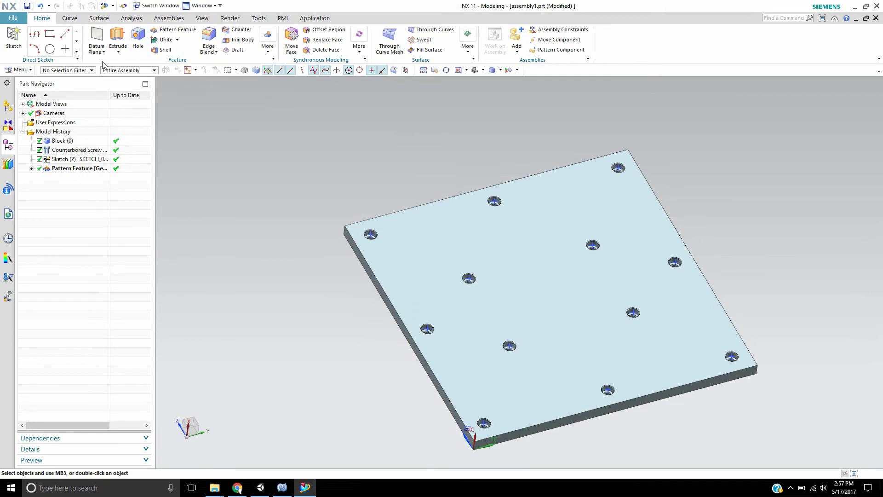
{"action": "left_click", "coordinate": [7, 106]}
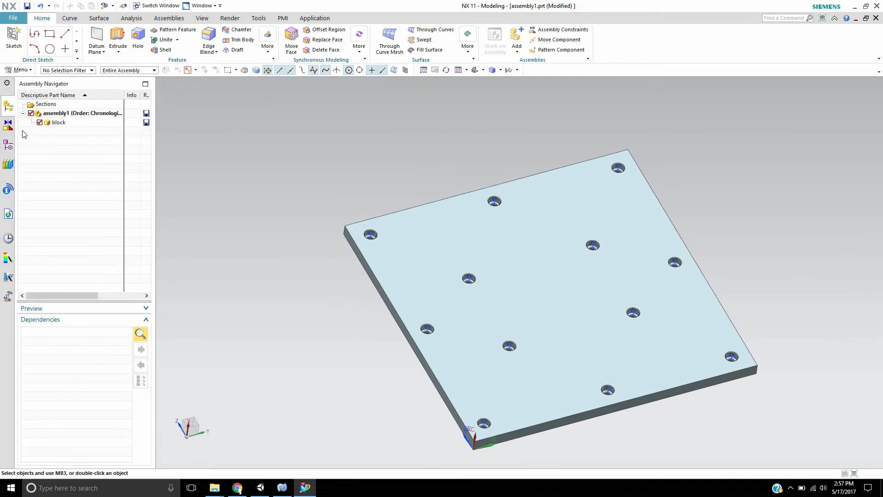
{"action": "left_click", "coordinate": [8, 144]}
{"action": "left_click", "coordinate": [8, 106]}
{"action": "scroll", "coordinate": [321, 226], "scroll_direction": "down", "scroll_amount": 3}
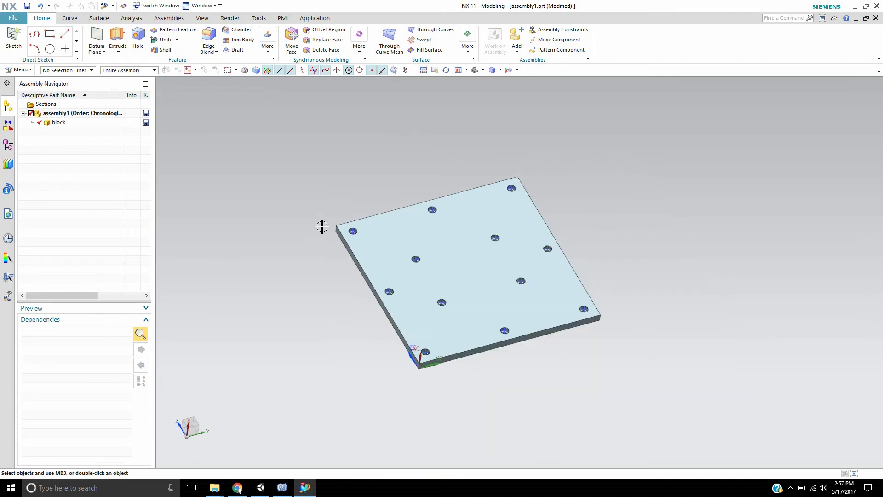
{"action": "scroll", "coordinate": [321, 225], "scroll_direction": "up", "scroll_amount": 7}
{"action": "key", "text": "ctrl+f"}
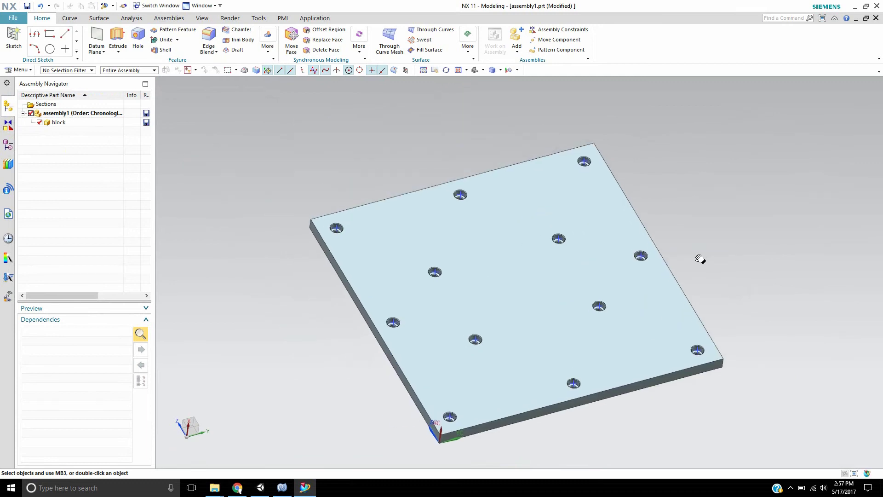
Create a new component named m4-screw in assembly1 from the inch Assembly template
{"action": "middle_click_drag", "start_coordinate": [692, 258], "coordinate": [621, 218]}
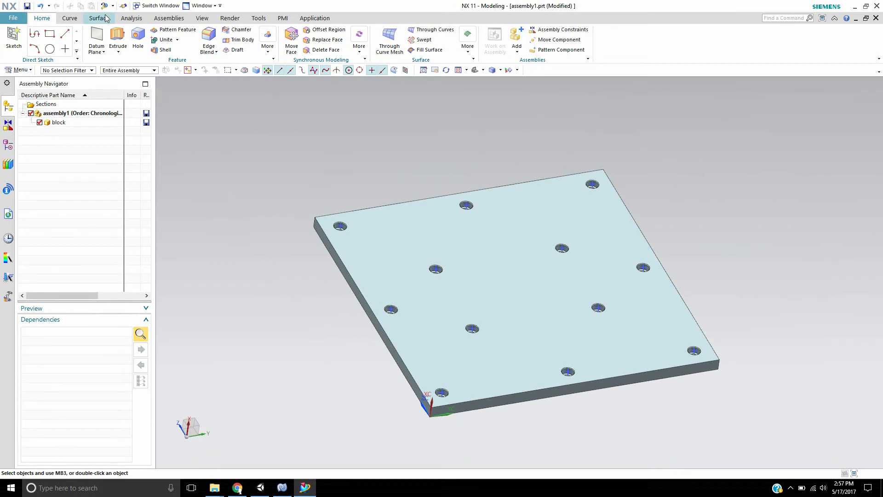
{"action": "left_click", "coordinate": [168, 18]}
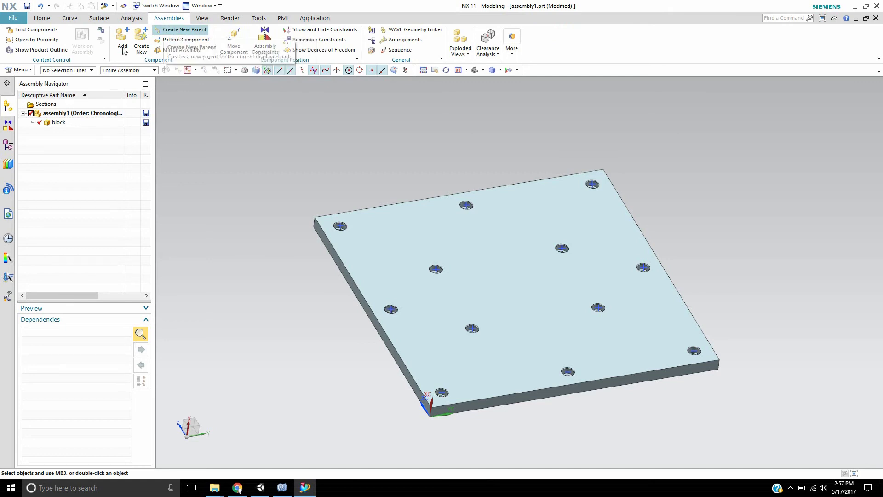
{"action": "left_click", "coordinate": [141, 41]}
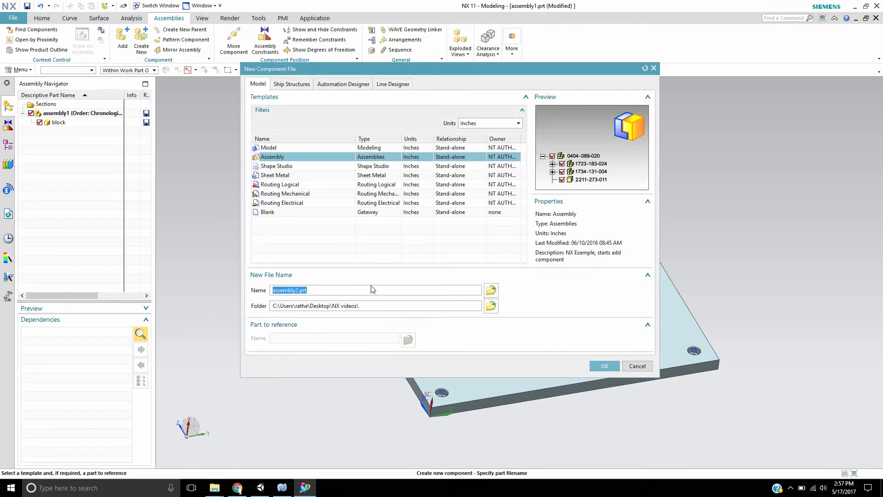
{"action": "type", "text": "m4-screw"}
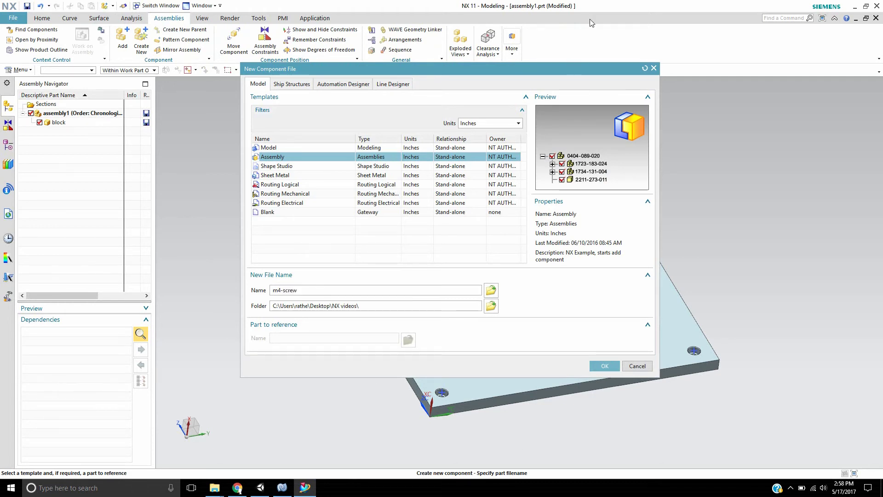
{"action": "left_click", "coordinate": [604, 365]}
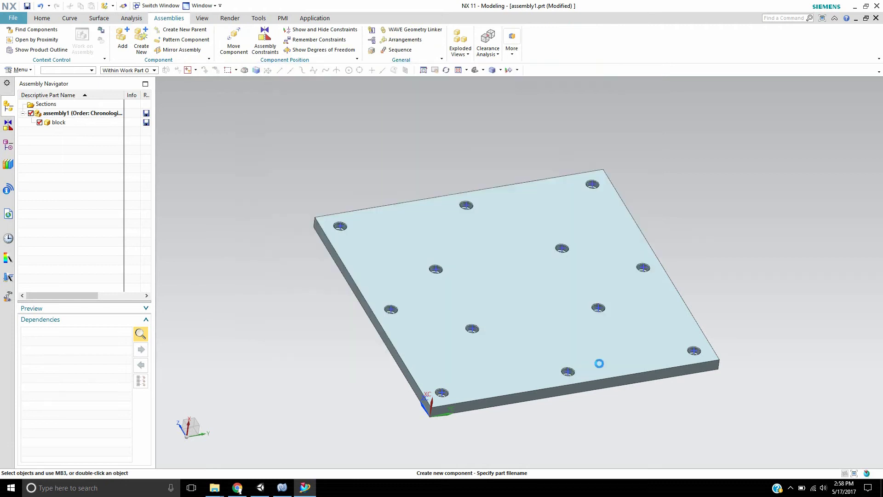
{"action": "left_click", "coordinate": [212, 98]}
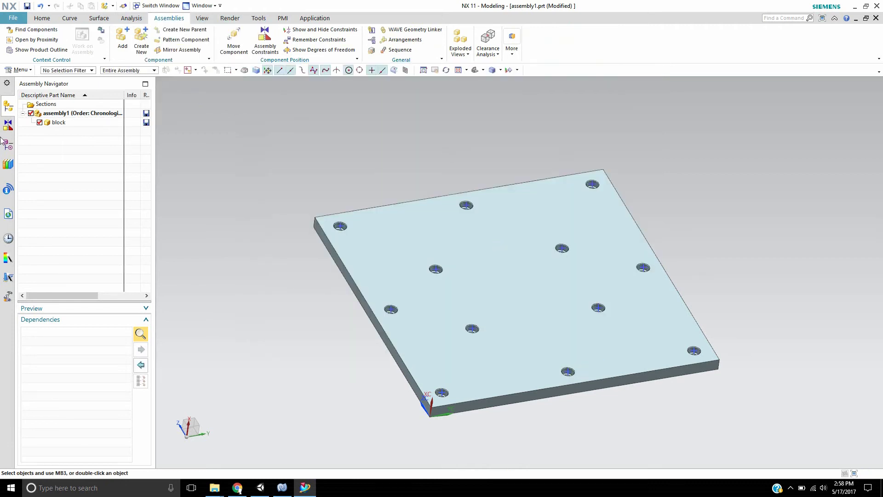
Make the m4-screw component the work part and start a STEP214 import
{"action": "double_click", "coordinate": [52, 134]}
{"action": "left_click", "coordinate": [13, 18]}
{"action": "mouse_move", "coordinate": [27, 134]}
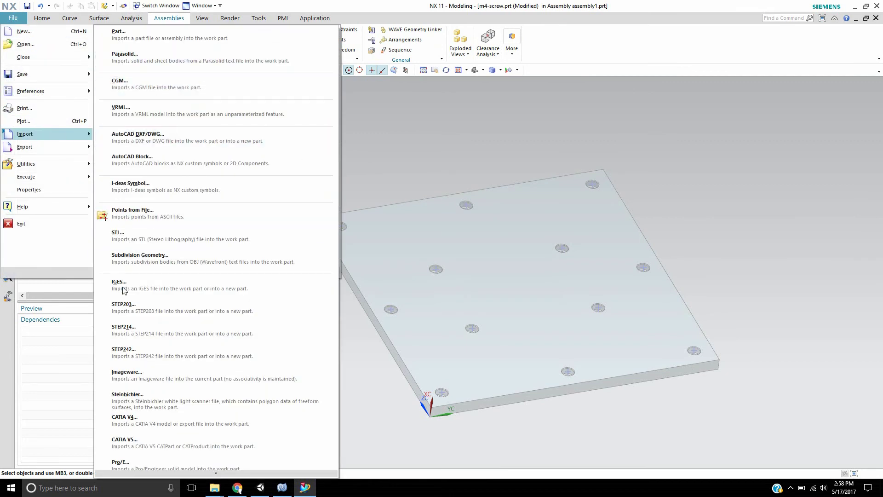
{"action": "left_click", "coordinate": [156, 330]}
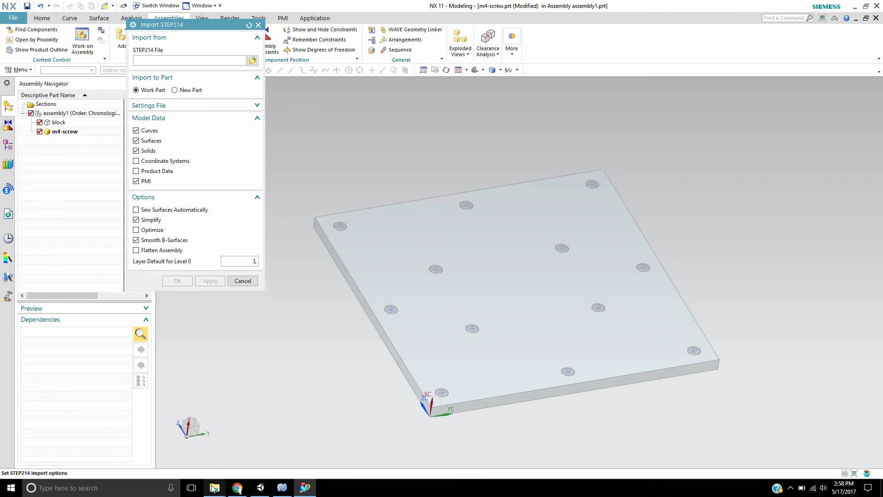
Switch to File Explorer and look through the Downloads folder for the screw's STEP file
{"action": "mouse_move", "coordinate": [212, 488]}
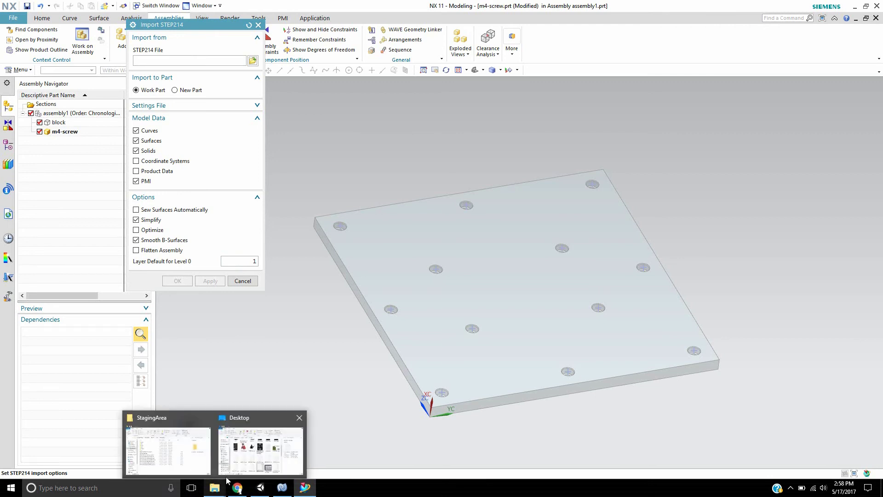
{"action": "left_click", "coordinate": [260, 448]}
{"action": "left_click", "coordinate": [219, 200]}
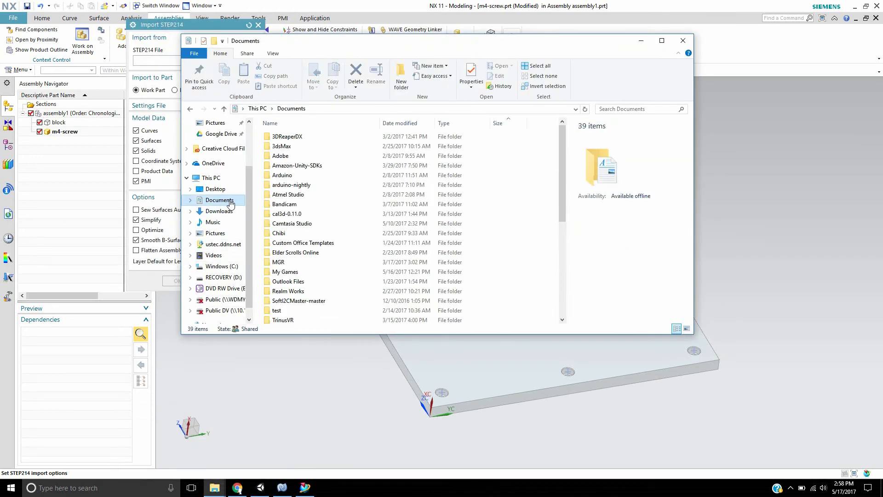
{"action": "left_click", "coordinate": [219, 210]}
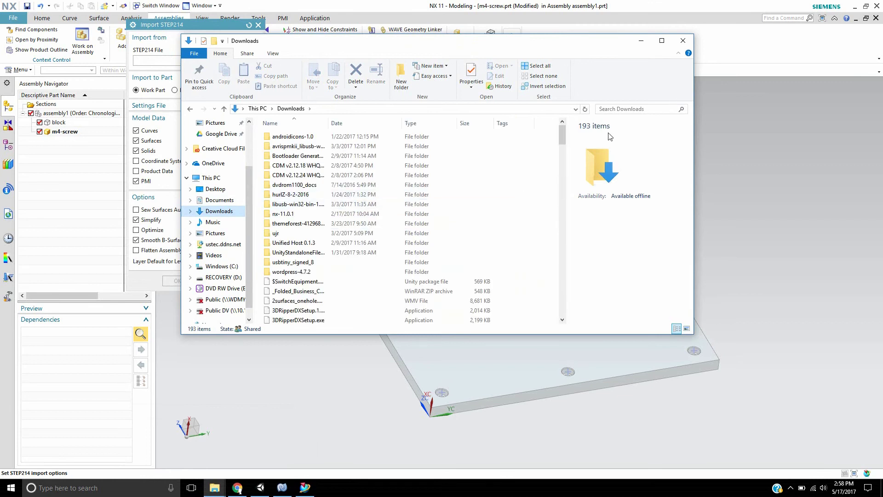
{"action": "left_click_drag", "start_coordinate": [565, 143], "coordinate": [569, 158]}
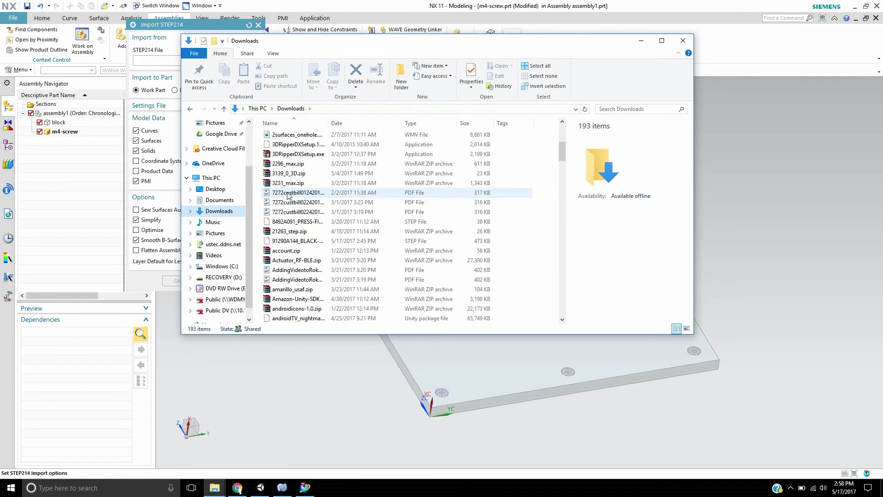
{"action": "left_click", "coordinate": [277, 17]}
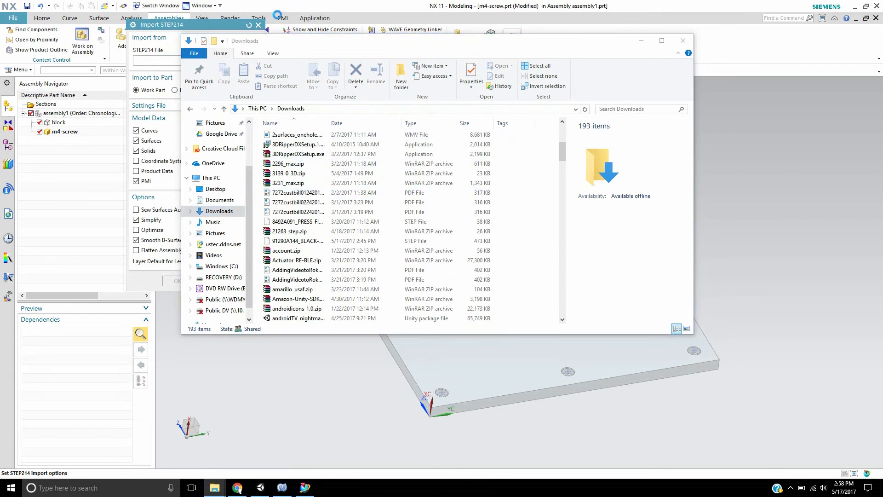
{"action": "left_click", "coordinate": [791, 487]}
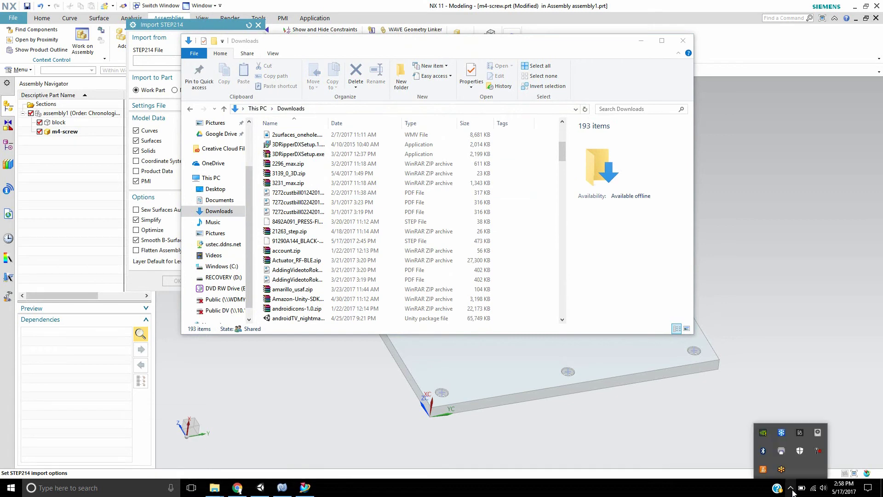
{"action": "left_click", "coordinate": [817, 432]}
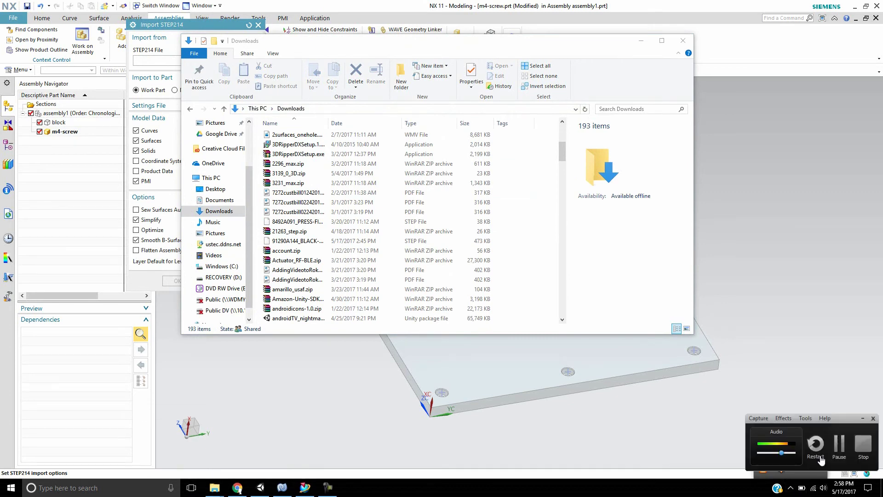
{"action": "left_click", "coordinate": [840, 448]}
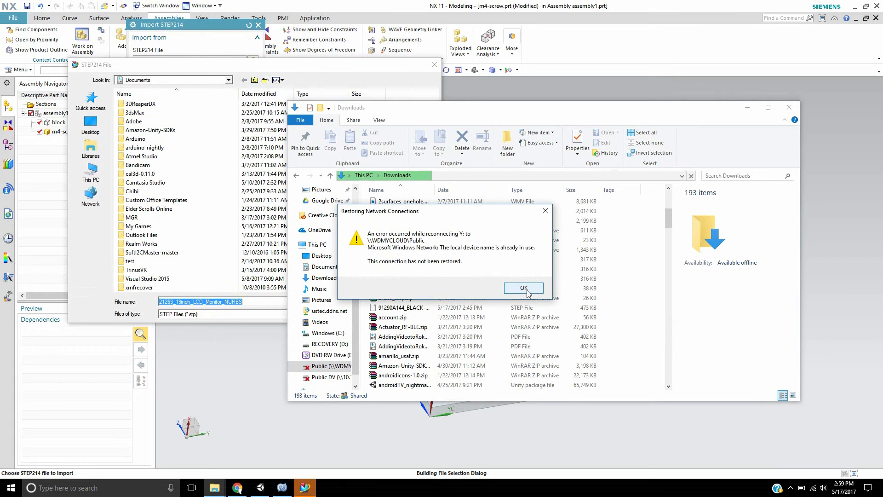
Return to the NX import and choose the 91290A144 black class 12.9 screw file from Downloads, using the STEP Files (*.step) file type
{"action": "left_click", "coordinate": [528, 288]}
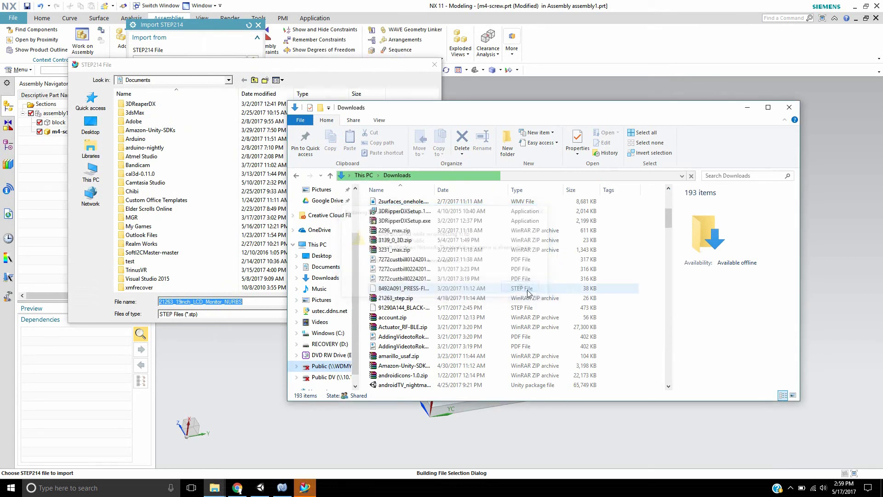
{"action": "left_click", "coordinate": [747, 107]}
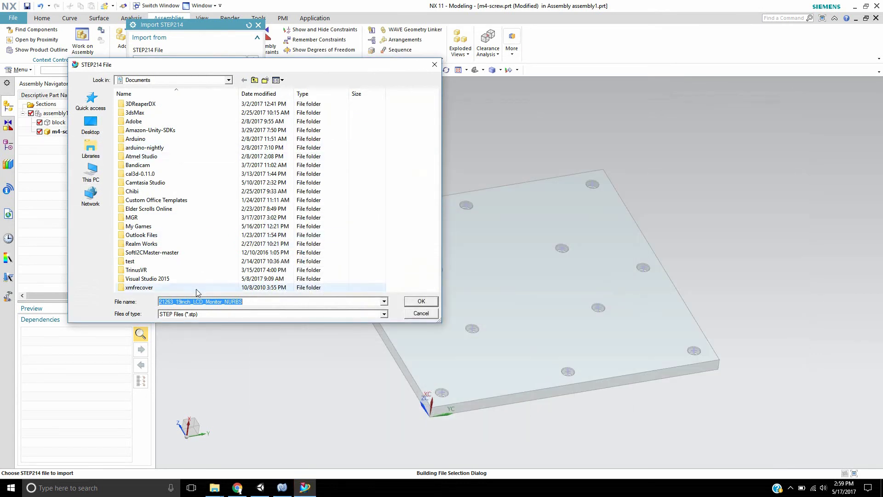
{"action": "left_click", "coordinate": [181, 80]}
{"action": "left_click", "coordinate": [146, 119]}
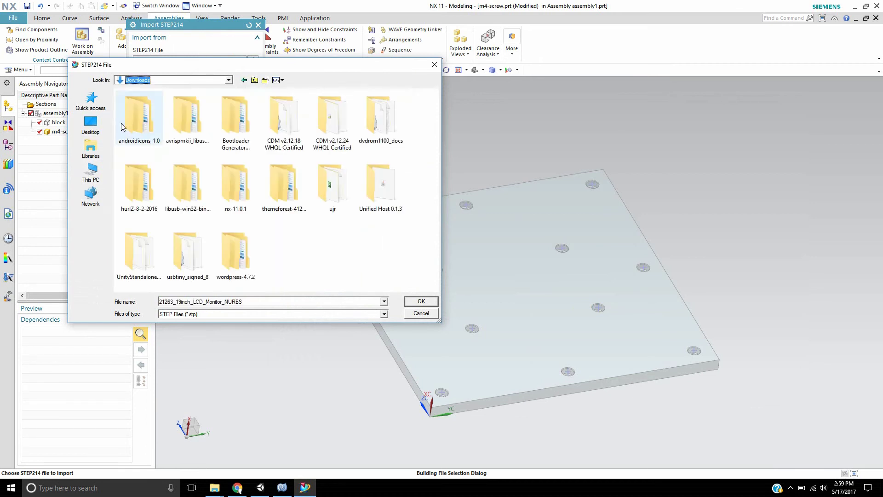
{"action": "left_click", "coordinate": [214, 316]}
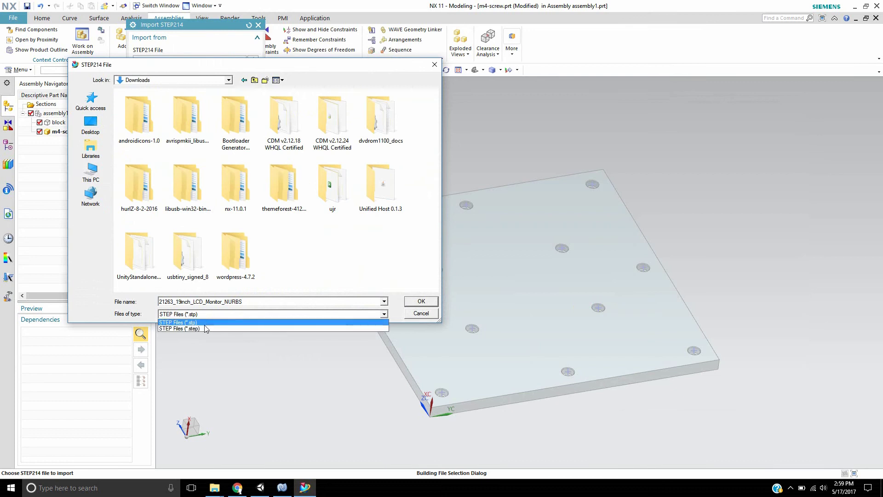
{"action": "left_click", "coordinate": [203, 326]}
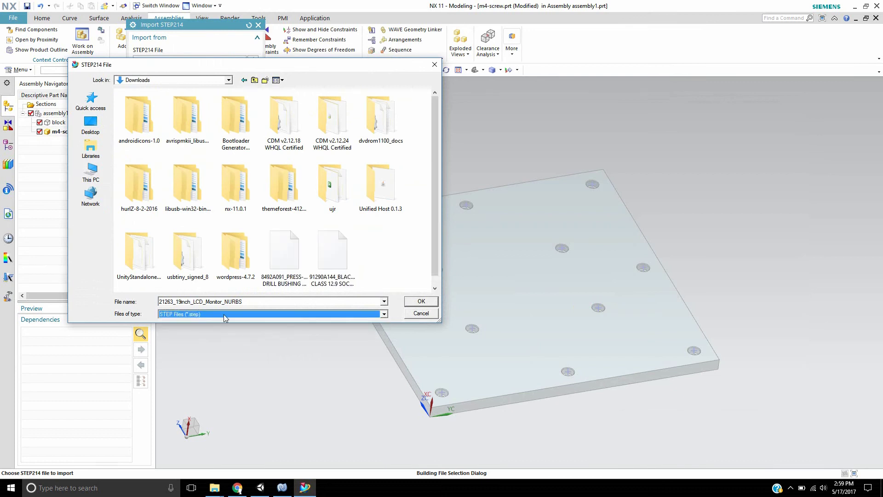
{"action": "left_click", "coordinate": [343, 263]}
{"action": "left_click", "coordinate": [420, 301]}
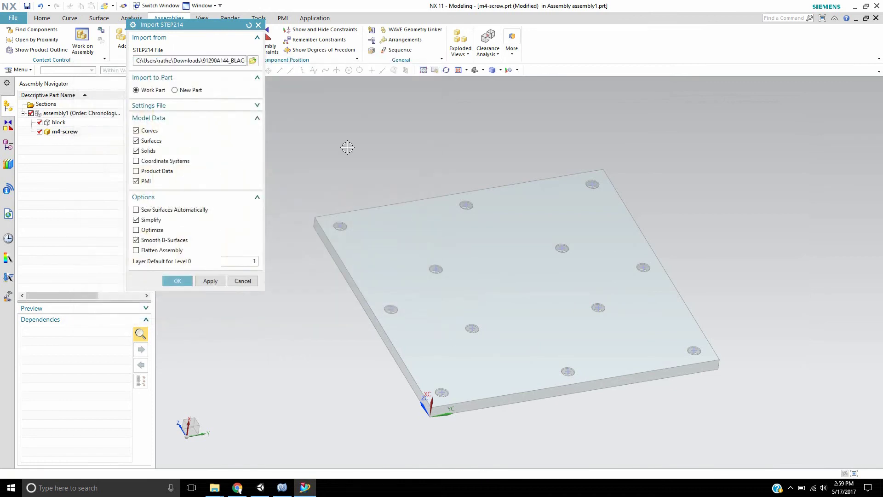
Import the chosen STEP file into the m4-screw work part and accept the automatic metric-English scaling
{"action": "left_click", "coordinate": [187, 279]}
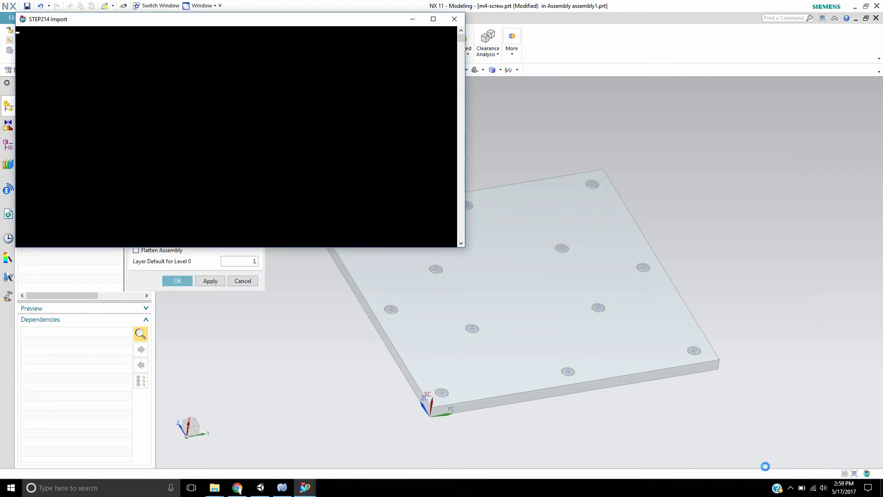
{"action": "left_click", "coordinate": [790, 487]}
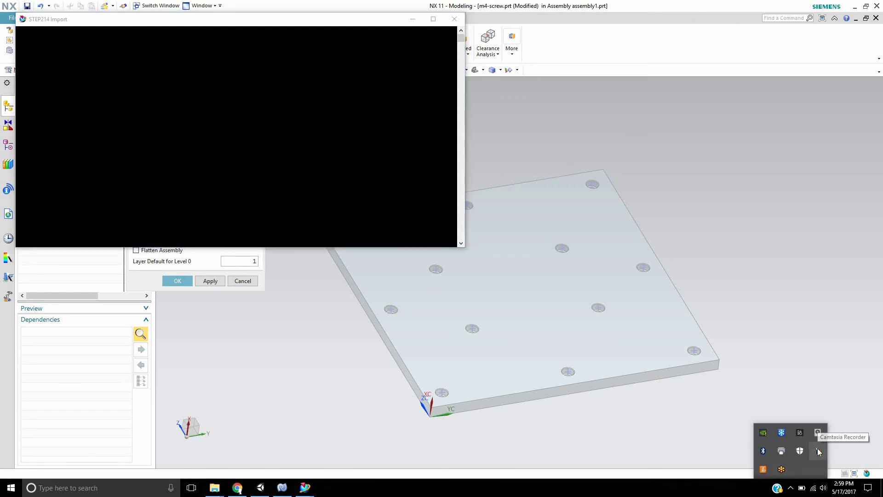
{"action": "left_click", "coordinate": [741, 272]}
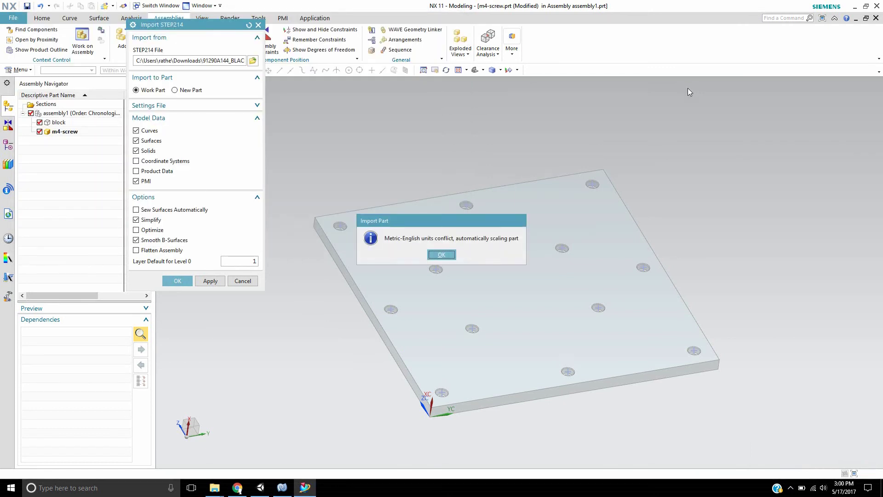
{"action": "left_click", "coordinate": [441, 255]}
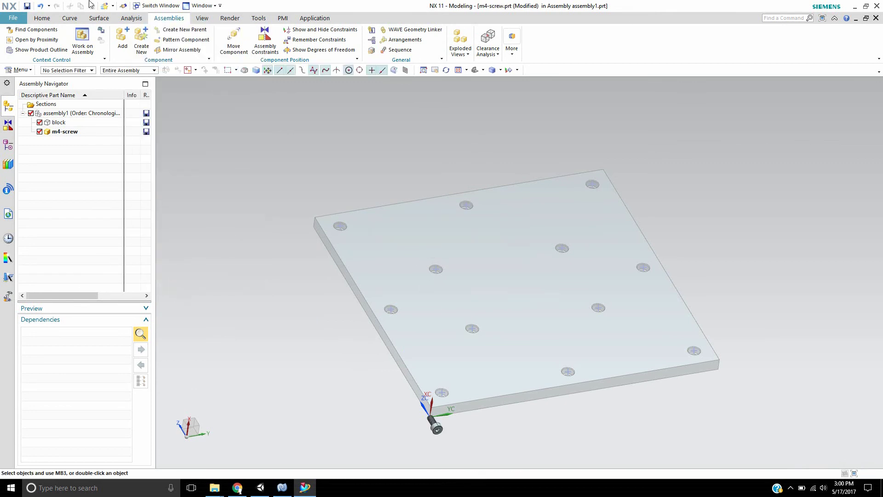
Make assembly1 the work part again
{"action": "double_click", "coordinate": [69, 113]}
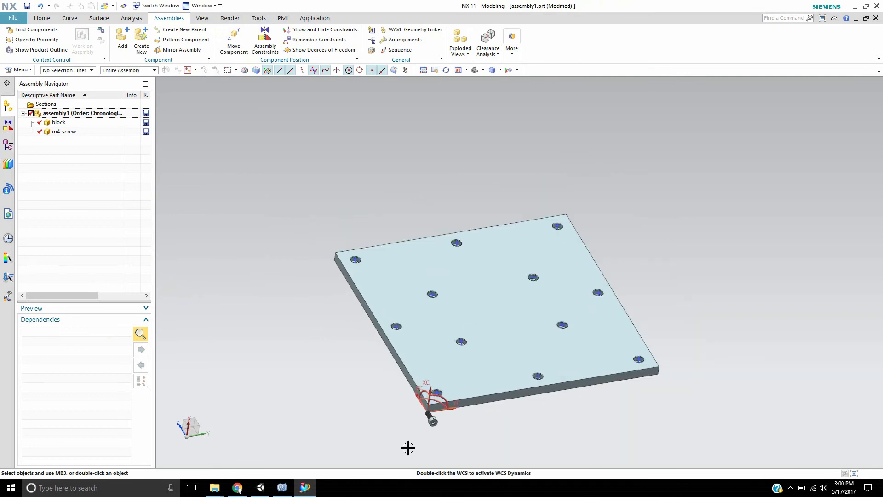
{"action": "scroll", "coordinate": [451, 386], "scroll_direction": "up", "scroll_amount": 5}
{"action": "scroll", "coordinate": [451, 387], "scroll_direction": "down", "scroll_amount": 5}
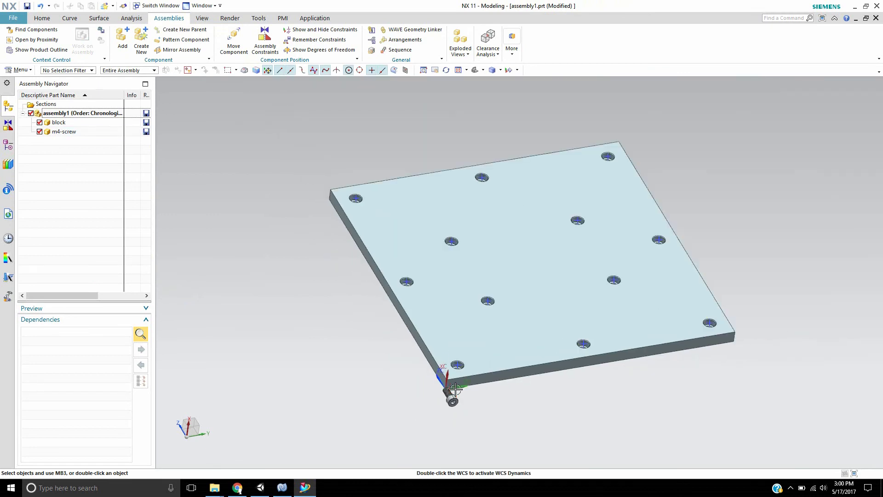
{"action": "scroll", "coordinate": [453, 388], "scroll_direction": "up", "scroll_amount": 2}
{"action": "scroll", "coordinate": [458, 390], "scroll_direction": "down", "scroll_amount": 1}
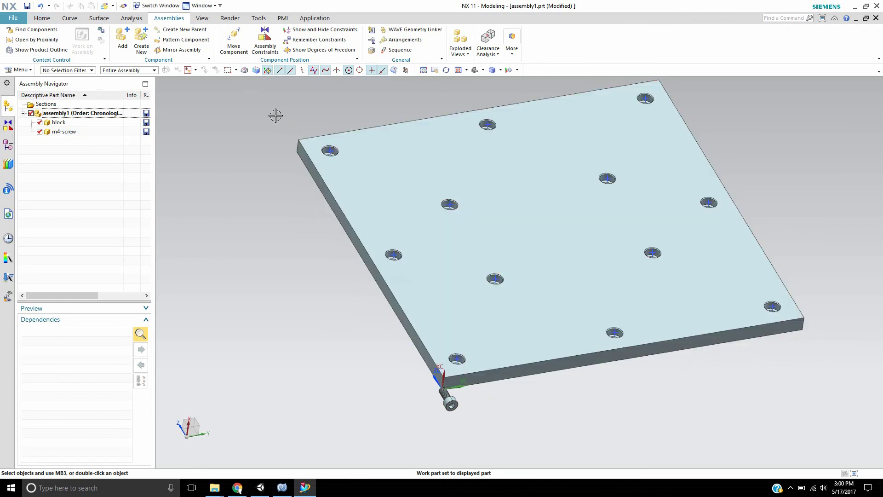
{"action": "middle_click_drag", "start_coordinate": [428, 256], "coordinate": [498, 275]}
{"action": "middle_click_drag", "start_coordinate": [561, 193], "coordinate": [621, 269]}
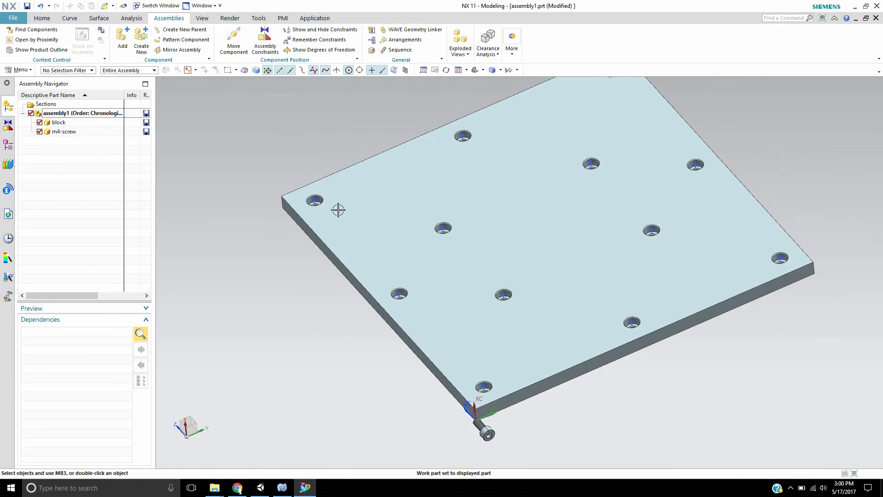
Try to align and lock the M4 screw head's underside edge to an interior counterbored hole in the plate with an assembly constraint
{"action": "left_click", "coordinate": [265, 40]}
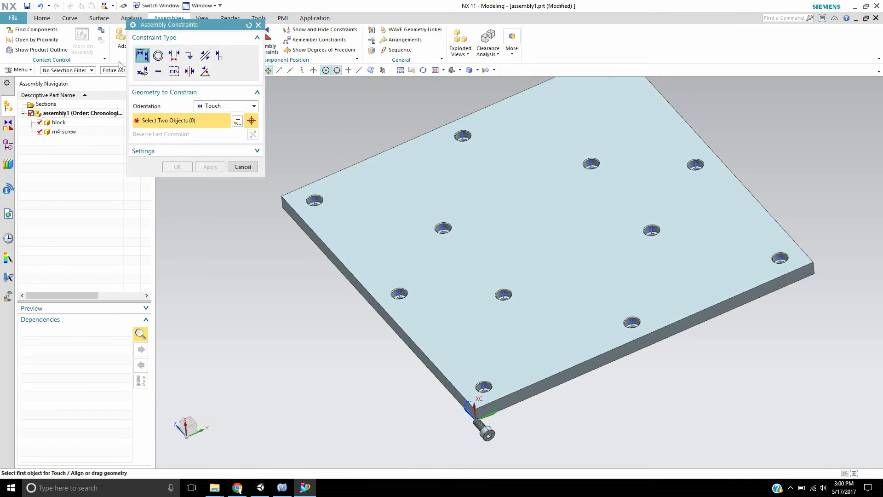
{"action": "left_click", "coordinate": [142, 71]}
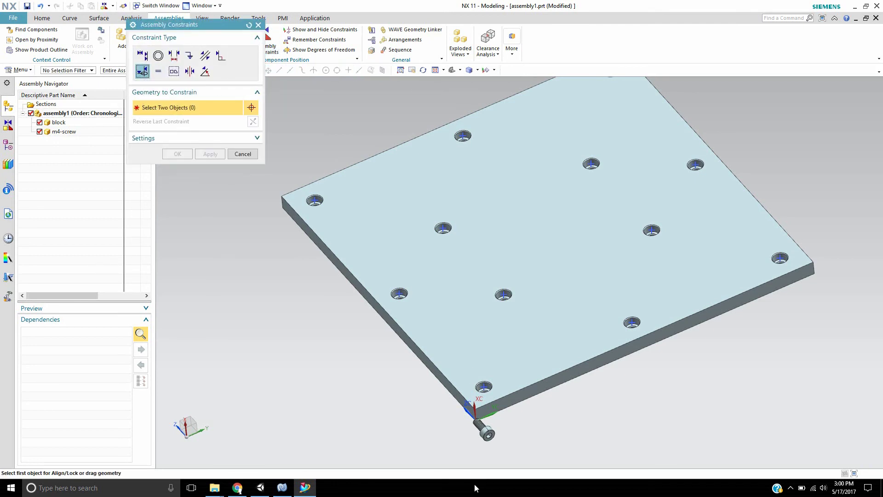
{"action": "scroll", "coordinate": [479, 439], "scroll_direction": "down", "scroll_amount": 5}
{"action": "scroll", "coordinate": [489, 404], "scroll_direction": "down", "scroll_amount": 3}
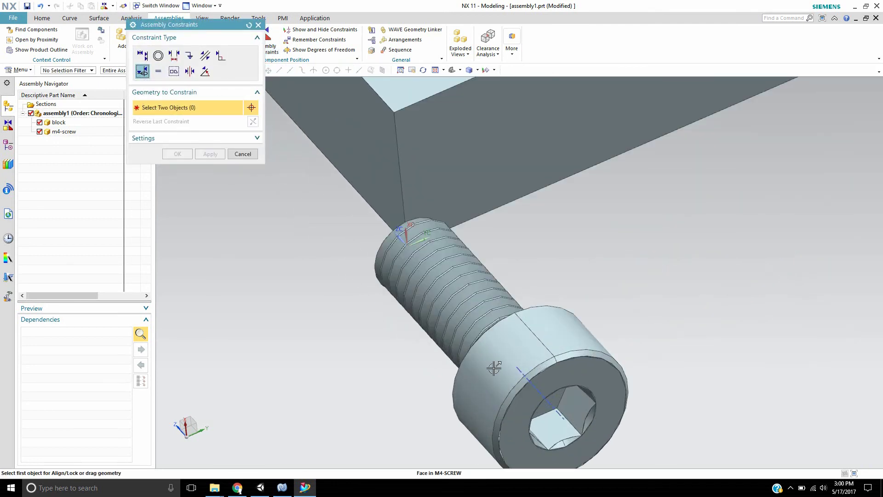
{"action": "mouse_move", "coordinate": [498, 369]}
{"action": "middle_mouse_down"}
{"action": "mouse_move", "coordinate": [510, 352]}
{"action": "mouse_move", "coordinate": [520, 395]}
{"action": "mouse_move", "coordinate": [504, 368]}
{"action": "middle_mouse_up"}
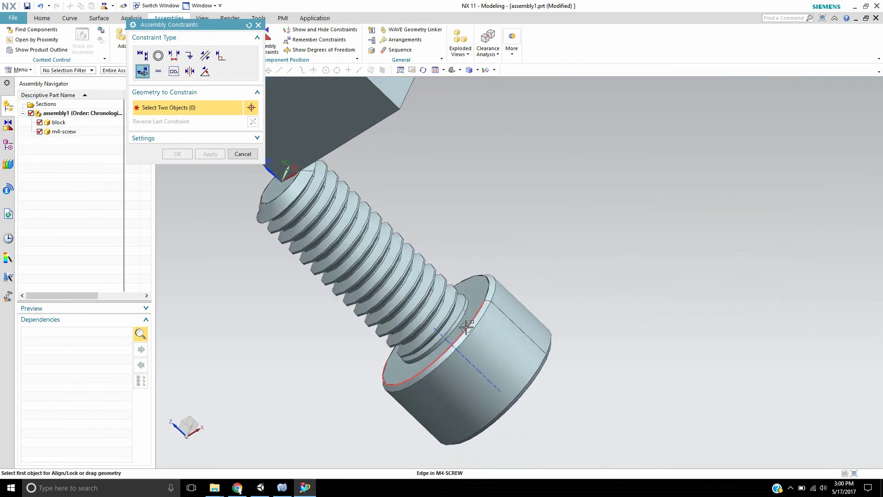
{"action": "left_click", "coordinate": [473, 340]}
{"action": "scroll", "coordinate": [473, 340], "scroll_direction": "up", "scroll_amount": 3}
{"action": "scroll", "coordinate": [473, 341], "scroll_direction": "up", "scroll_amount": 3}
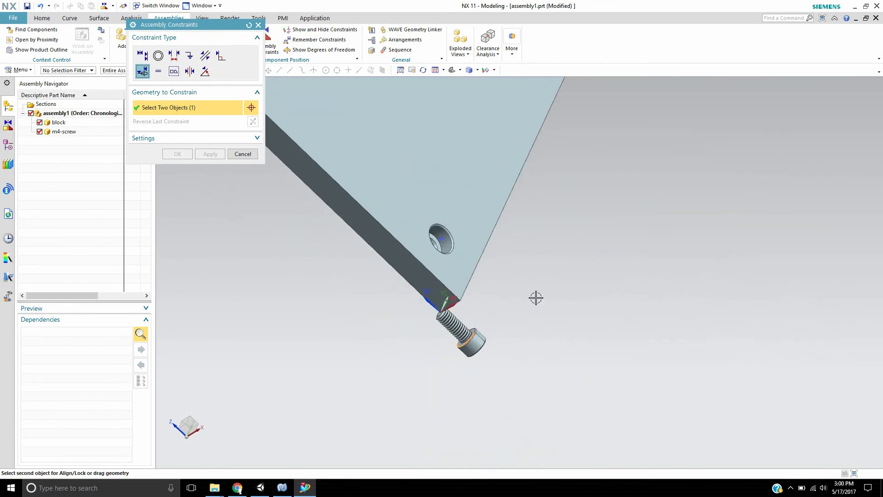
{"action": "middle_click_drag", "start_coordinate": [534, 297], "coordinate": [565, 425]}
{"action": "scroll", "coordinate": [282, 203], "scroll_direction": "down", "scroll_amount": 3}
{"action": "scroll", "coordinate": [329, 203], "scroll_direction": "up", "scroll_amount": 3}
{"action": "scroll", "coordinate": [308, 177], "scroll_direction": "down", "scroll_amount": 4}
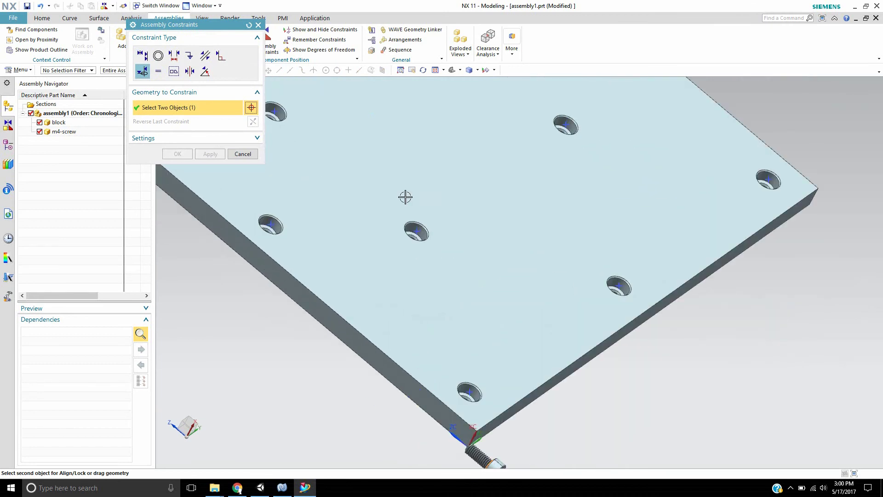
{"action": "left_click", "coordinate": [415, 228]}
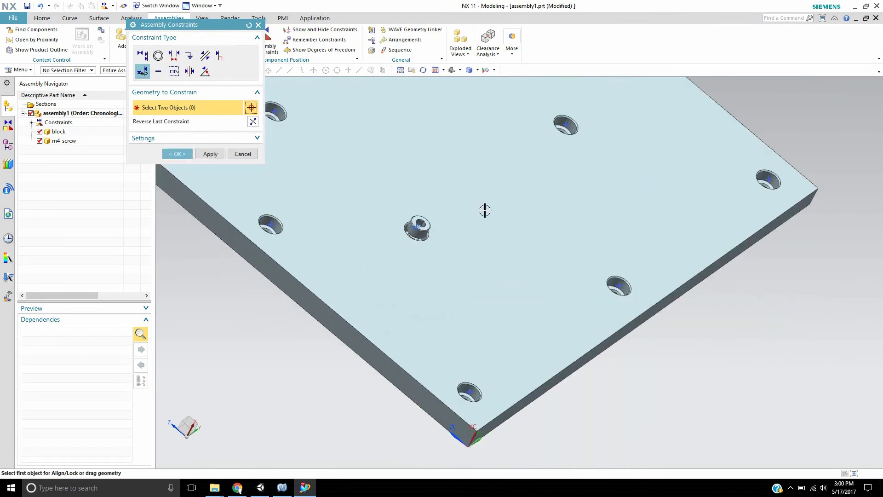
Delete the Align/Lock constraint just placed between the screw and the plate hole
{"action": "scroll", "coordinate": [570, 285], "scroll_direction": "down", "scroll_amount": 3}
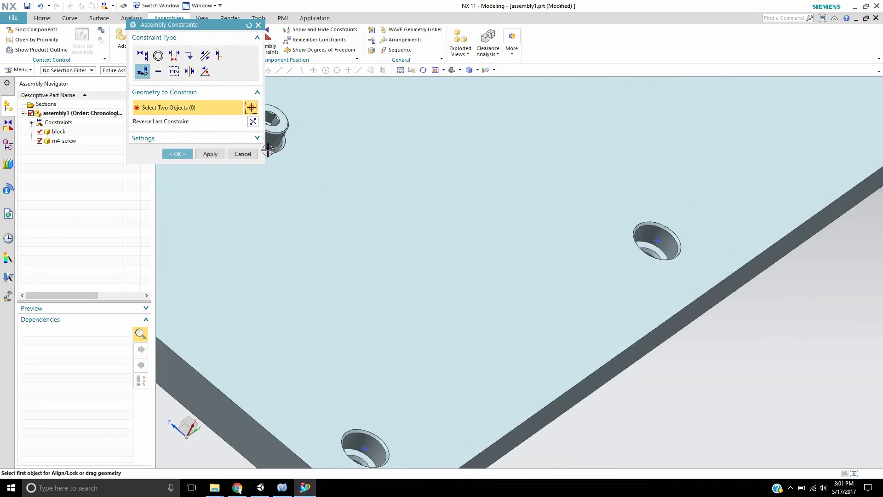
{"action": "middle_click_drag", "start_coordinate": [295, 138], "coordinate": [478, 141], "text": "shift"}
{"action": "scroll", "coordinate": [478, 141], "scroll_direction": "down", "scroll_amount": 2}
{"action": "right_click", "coordinate": [480, 140]}
{"action": "left_click", "coordinate": [502, 210]}
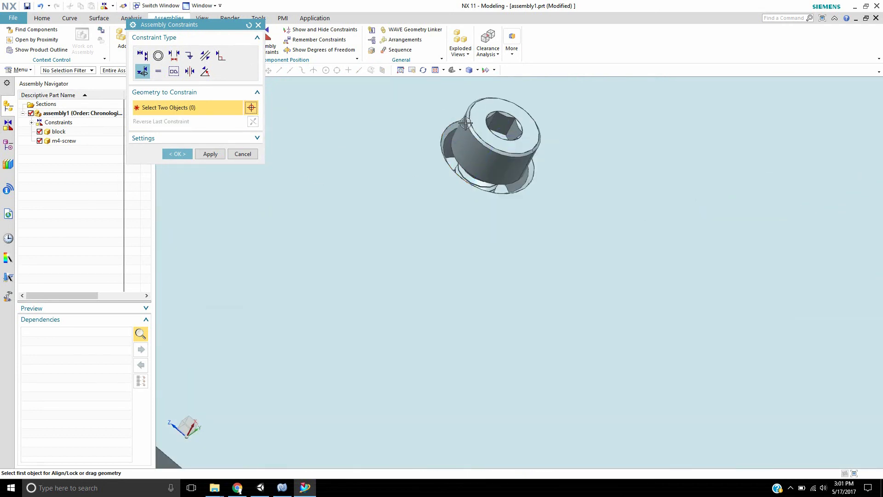
Align and lock the screw head's lower edge to the bottom edge of the interior hole's counterbore, and accept the constraint
{"action": "scroll", "coordinate": [410, 151], "scroll_direction": "down", "scroll_amount": 2}
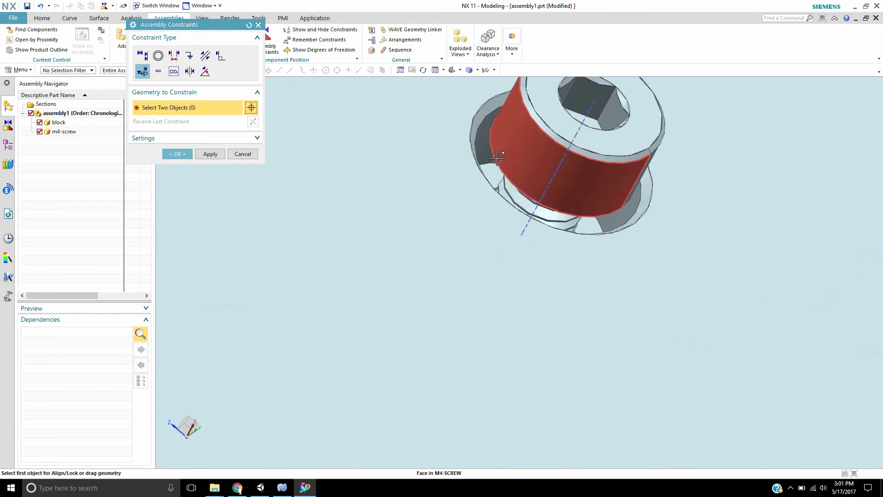
{"action": "left_click", "coordinate": [493, 161]}
{"action": "left_click", "coordinate": [487, 164]}
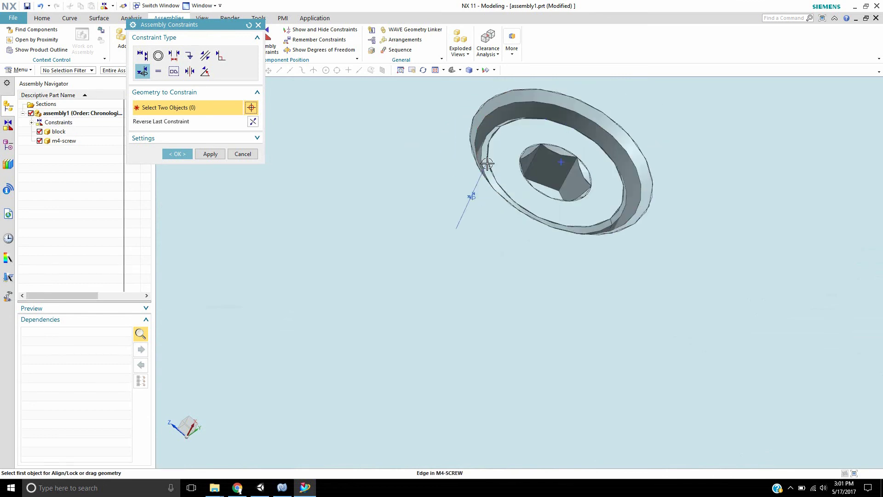
{"action": "scroll", "coordinate": [269, 150], "scroll_direction": "up", "scroll_amount": 4}
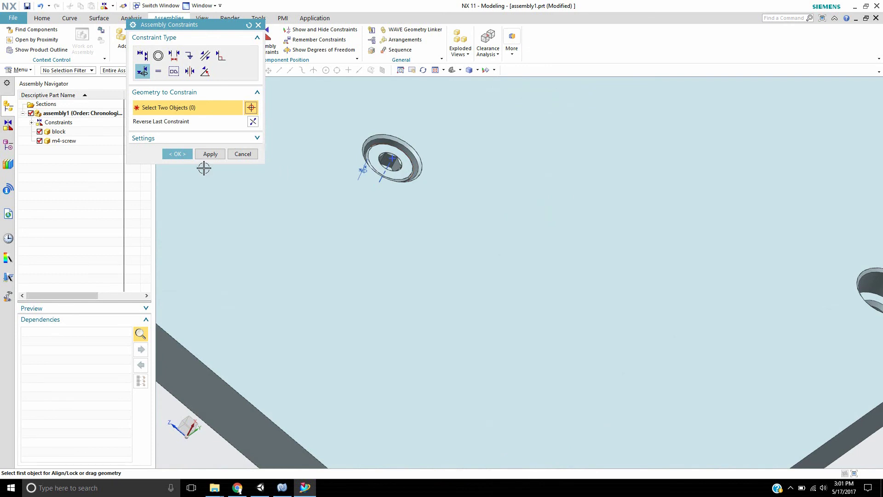
{"action": "left_click", "coordinate": [189, 158]}
{"action": "middle_click_drag", "start_coordinate": [227, 181], "coordinate": [391, 191]}
{"action": "middle_click_drag", "start_coordinate": [363, 225], "coordinate": [460, 262]}
{"action": "scroll", "coordinate": [340, 232], "scroll_direction": "down", "scroll_amount": 5}
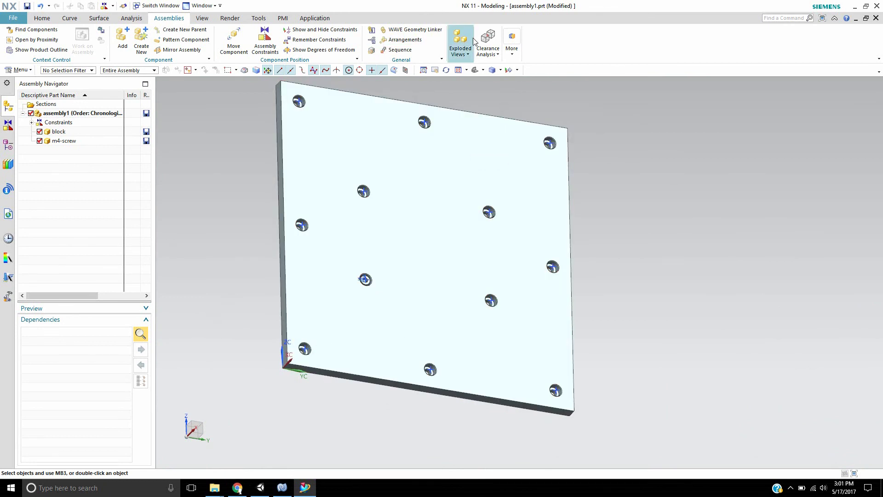
{"action": "left_click", "coordinate": [265, 41]}
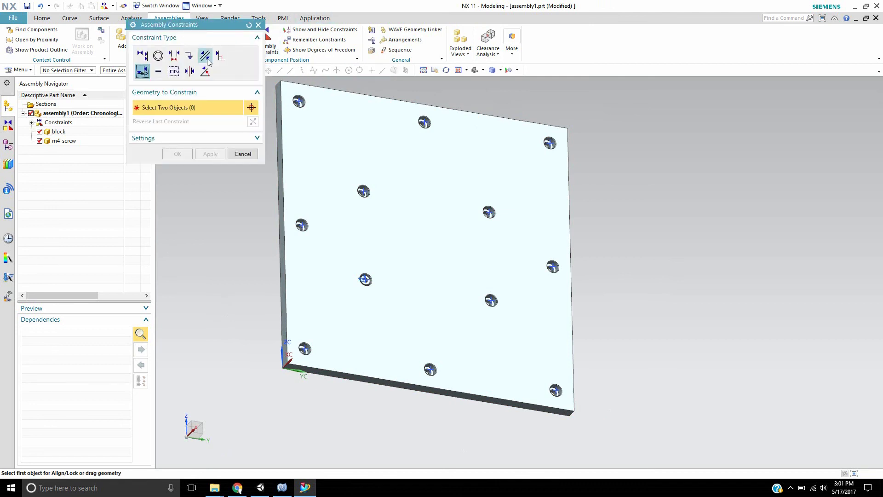
{"action": "left_click", "coordinate": [258, 24]}
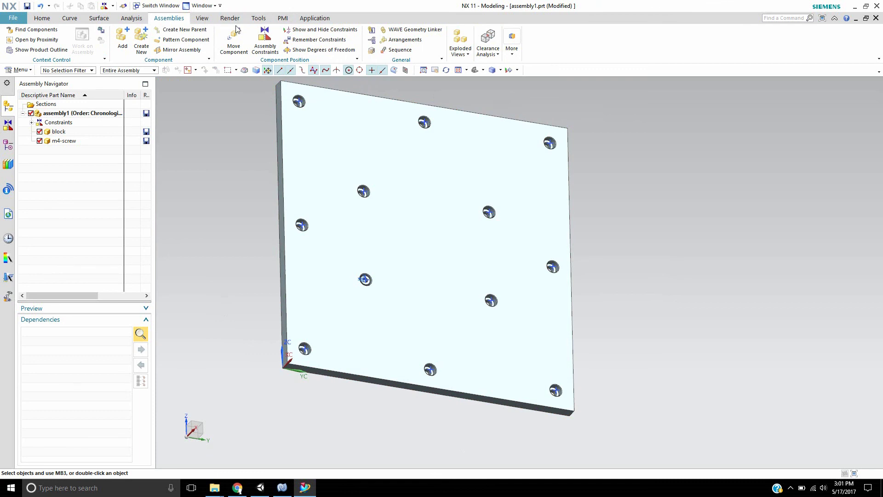
Pattern the m4-screw component with the Reference layout so it follows the plate's existing hole pattern
{"action": "left_click", "coordinate": [184, 40]}
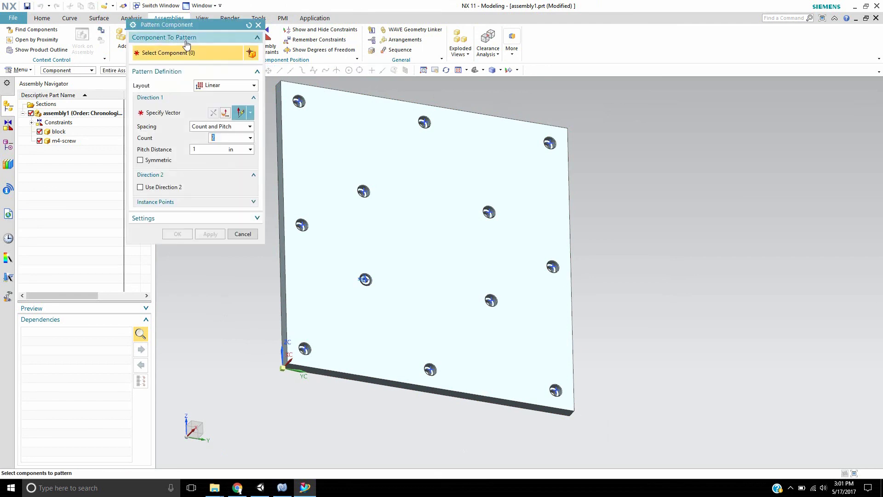
{"action": "left_click", "coordinate": [365, 280]}
{"action": "left_click", "coordinate": [221, 85]}
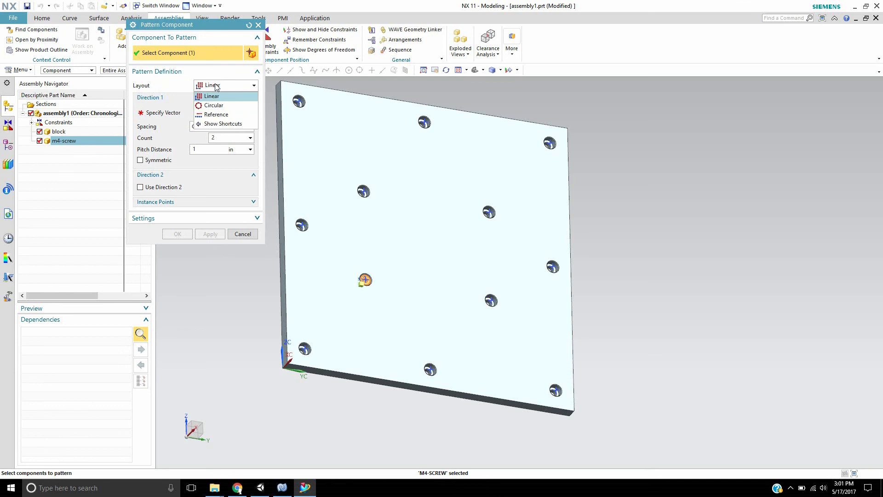
{"action": "left_click", "coordinate": [211, 114]}
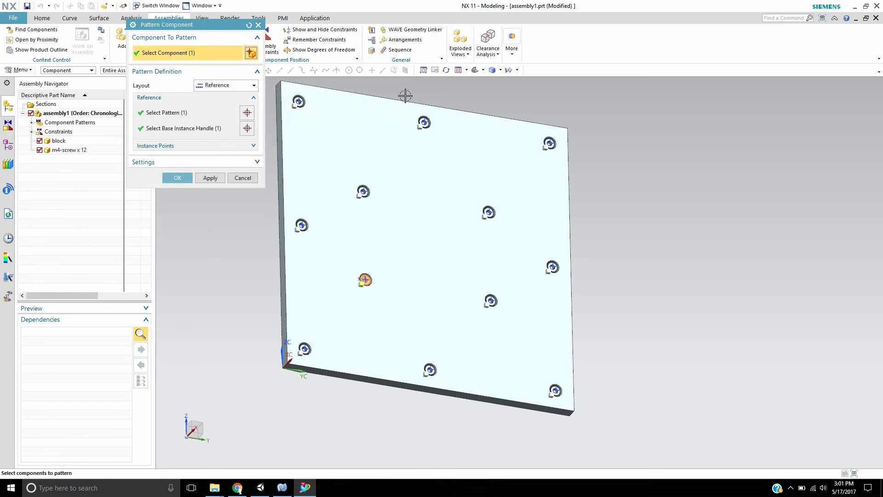
{"action": "scroll", "coordinate": [348, 189], "scroll_direction": "up", "scroll_amount": 2}
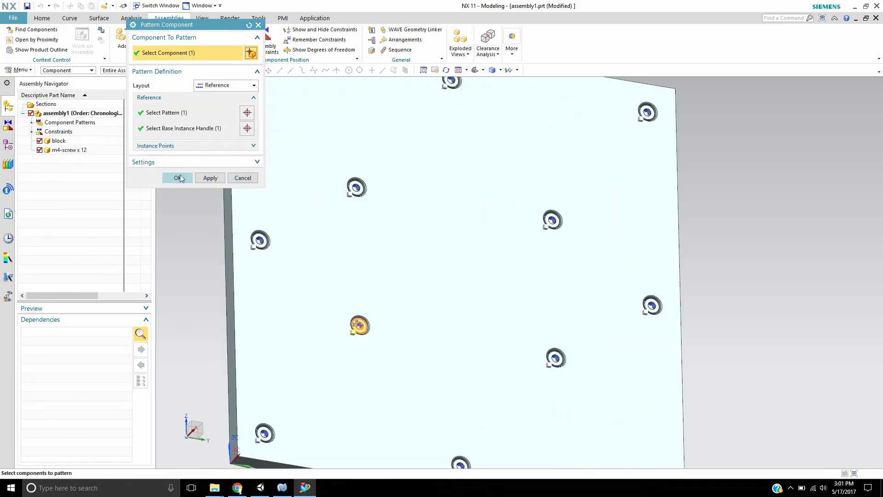
{"action": "left_click", "coordinate": [177, 178]}
{"action": "middle_click_drag", "start_coordinate": [610, 201], "coordinate": [552, 182]}
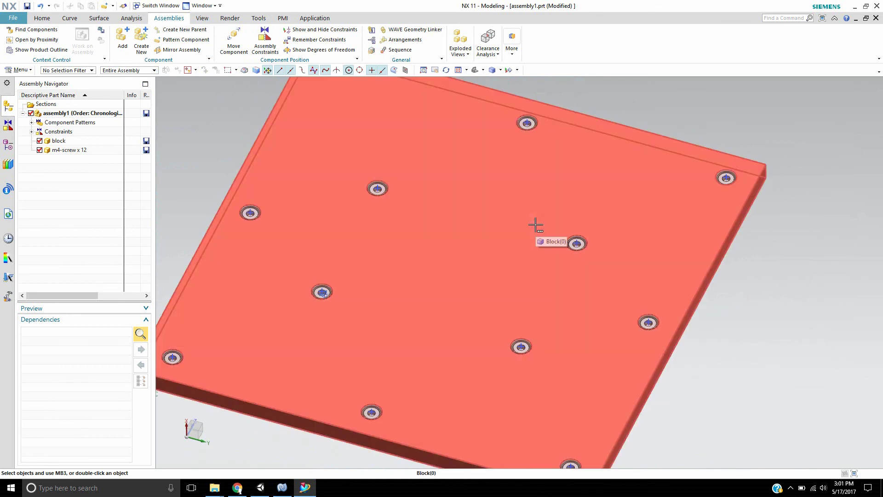
{"action": "scroll", "coordinate": [536, 226], "scroll_direction": "down", "scroll_amount": 5}
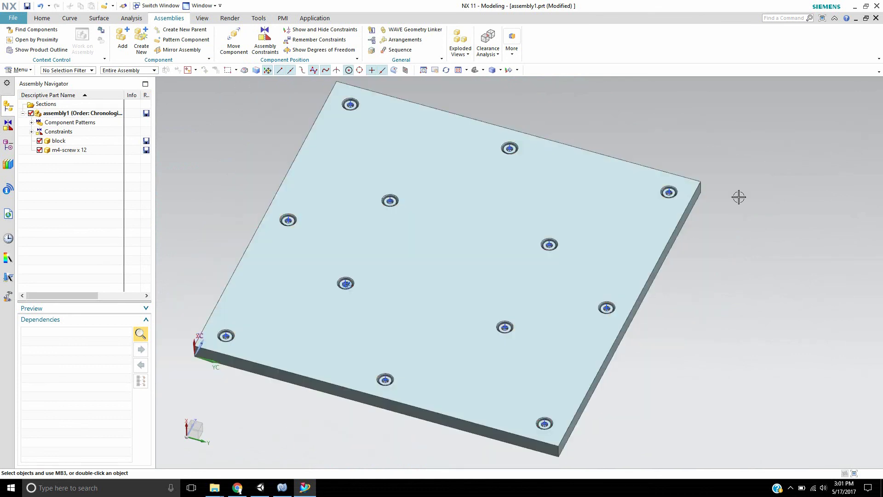